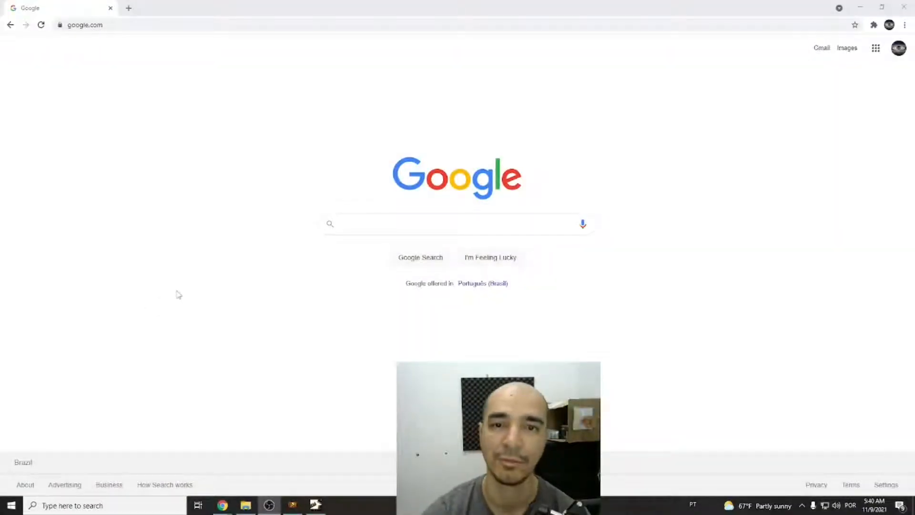
Search Google for path of building community fork, open its website and view the GitHub releases page.
click(373, 227)
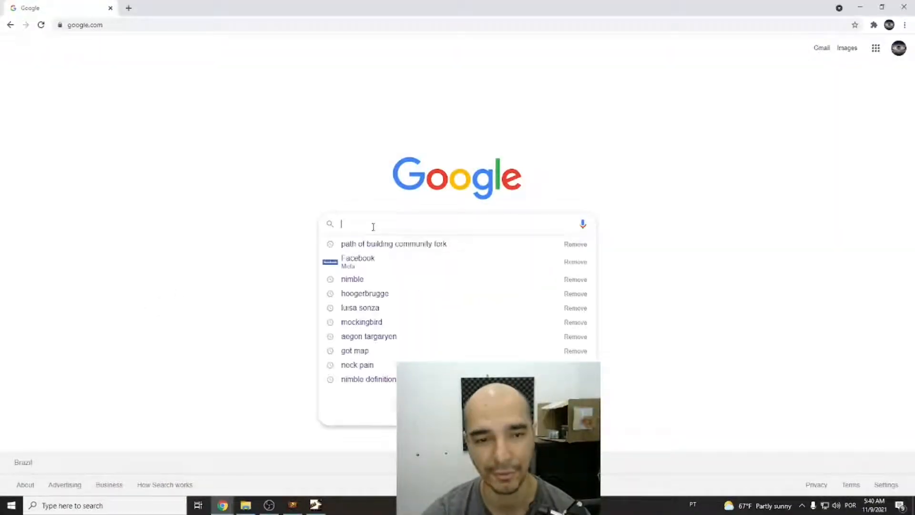
click(390, 248)
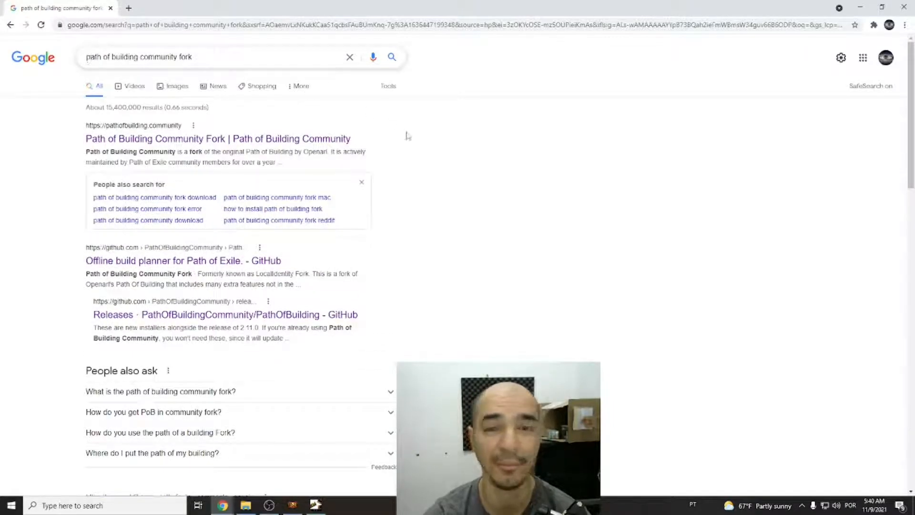
click(159, 138)
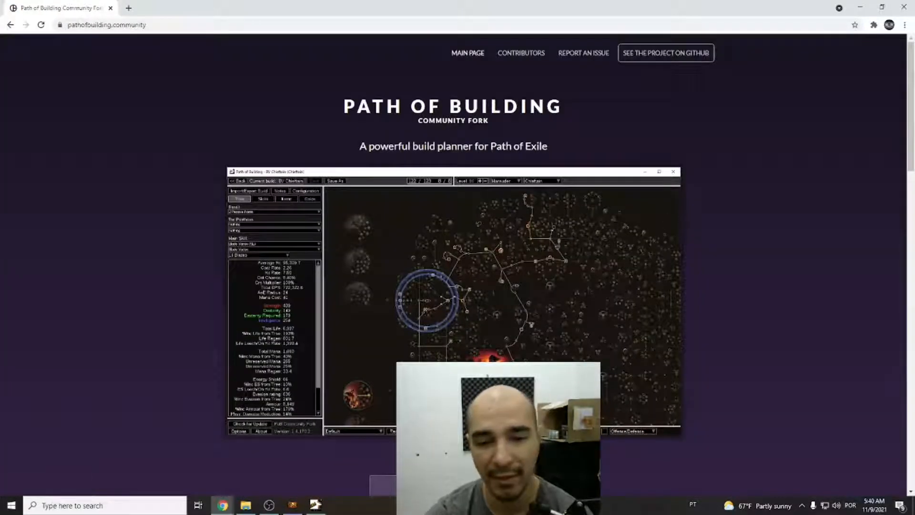
scroll(477, 405, down, 2)
click(467, 396)
scroll(466, 261, down, 1)
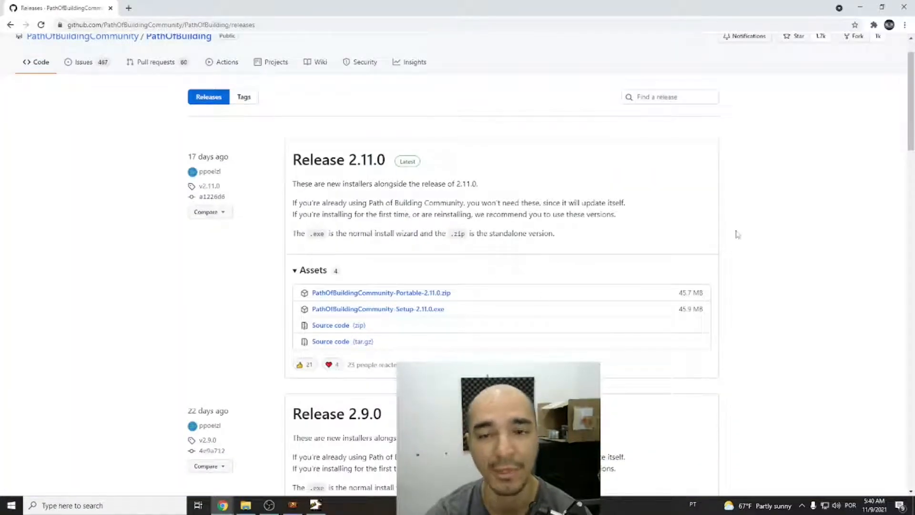
click(110, 8)
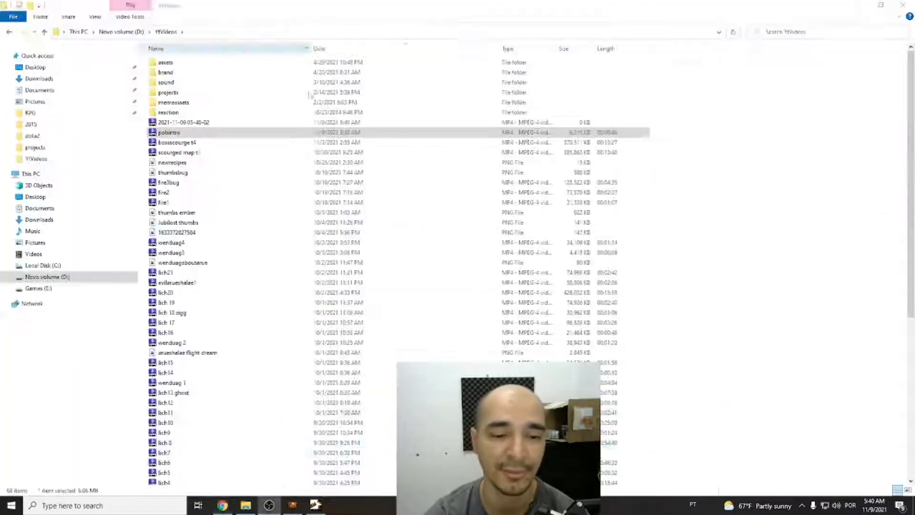
Switch to Path of Building, check for a program update and dismiss the update notice.
click(316, 504)
click(42, 479)
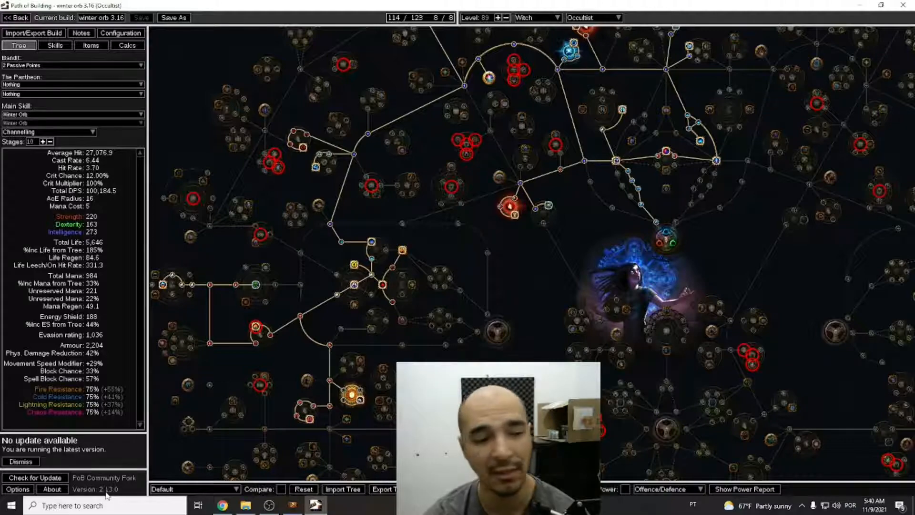
click(21, 461)
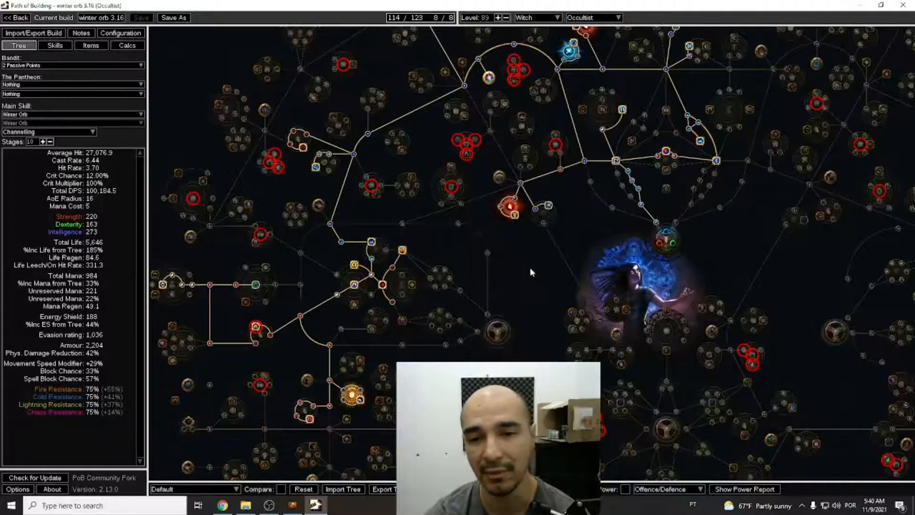
drag(530, 267, 505, 319)
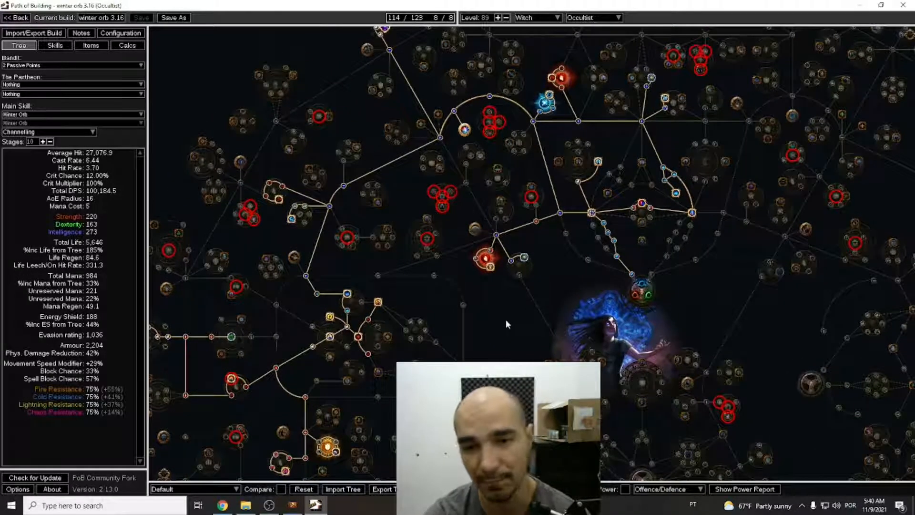
drag(494, 319, 493, 381)
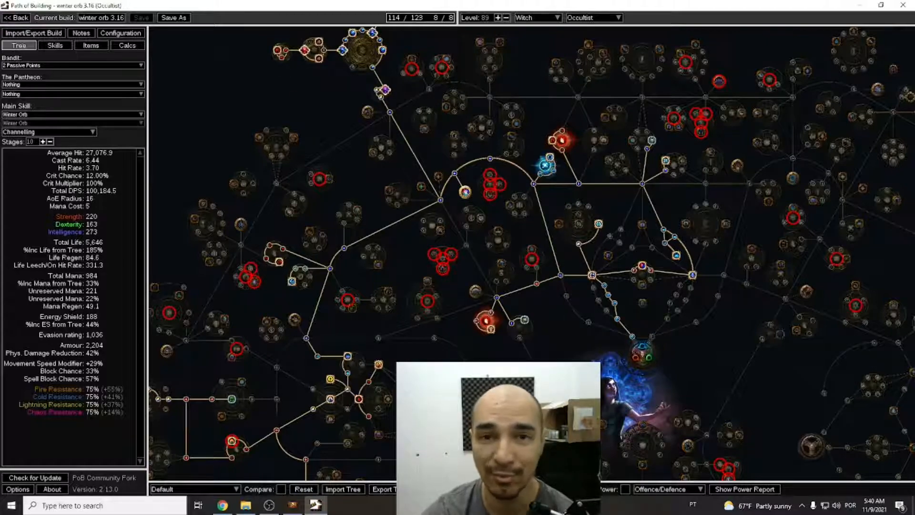
drag(458, 214, 440, 259)
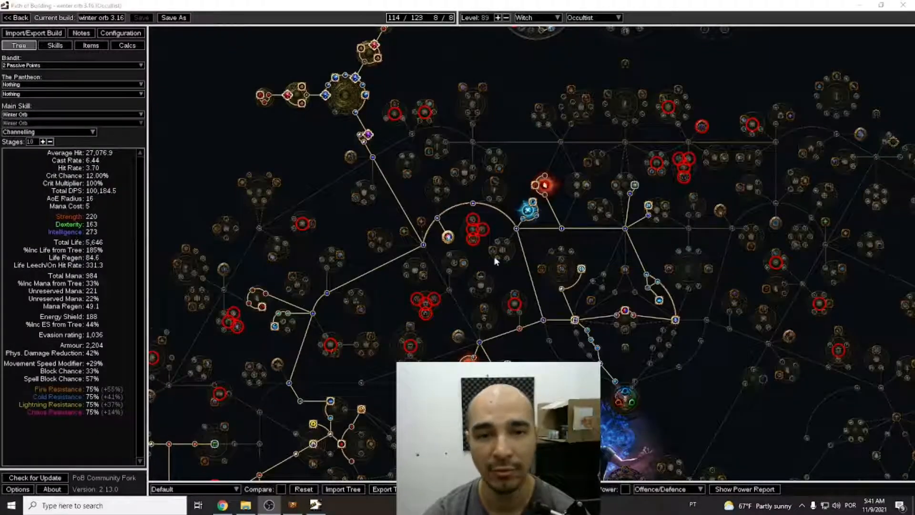
Switch to Path of Exile, travel to the hideout and open the stash.
click(293, 504)
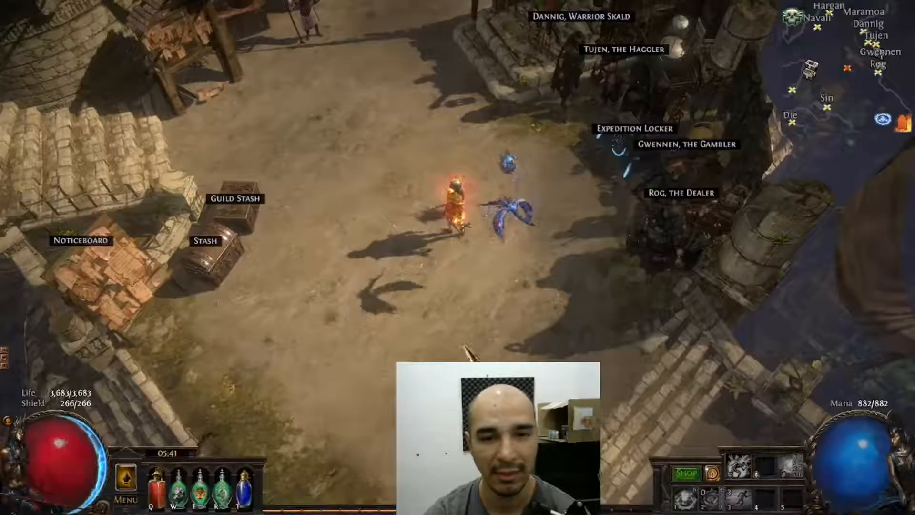
key(F5)
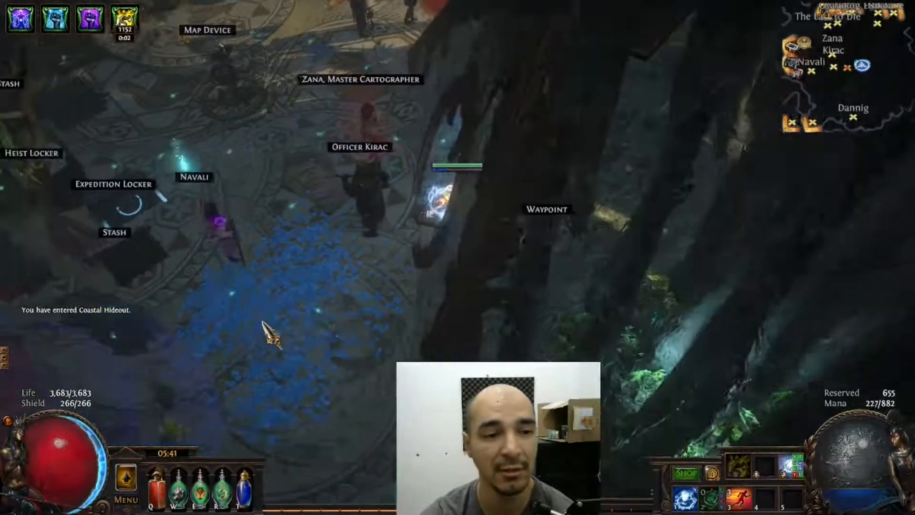
click(114, 232)
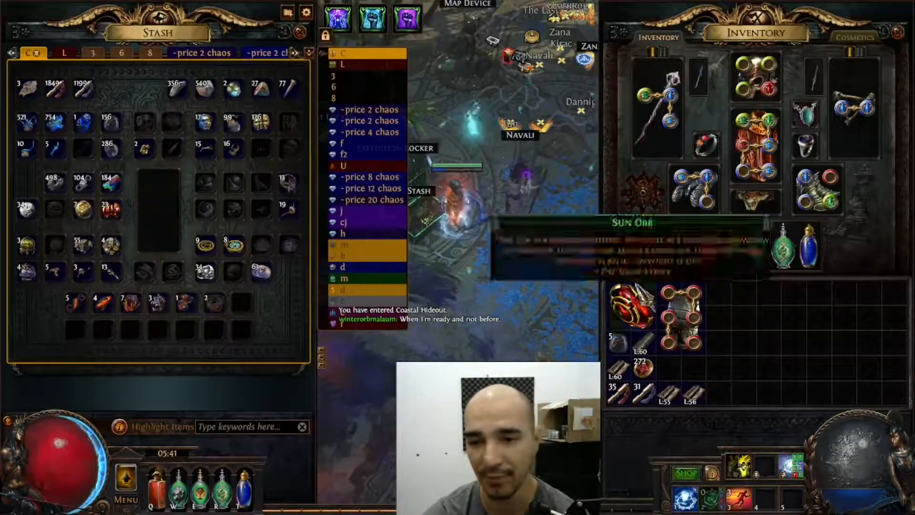
Show stash tab 3 and copy the item text of the Pandemonium Mitts Hydrascale Gauntlets.
click(358, 77)
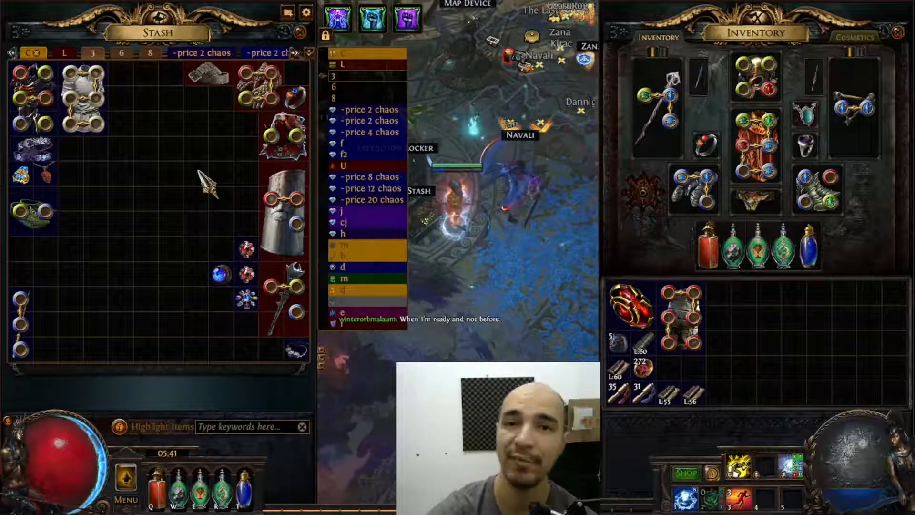
mouse_move(273, 101)
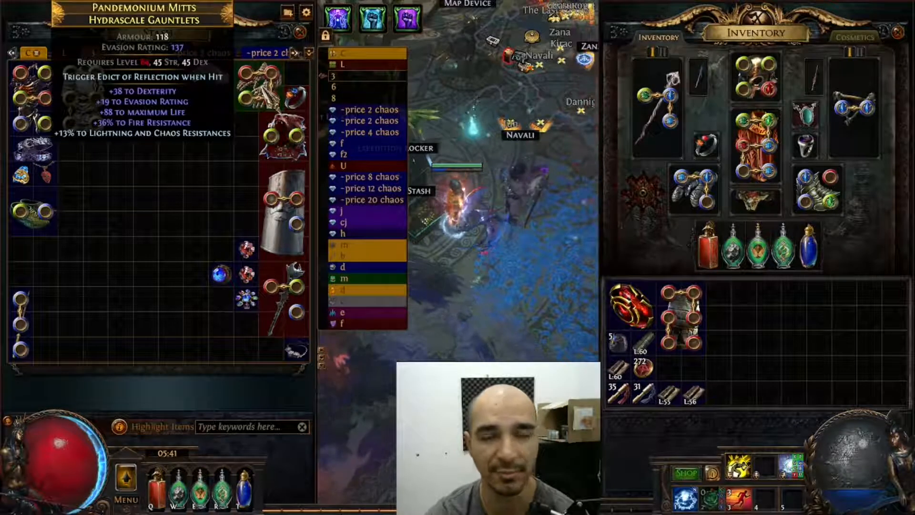
key(ctrl+c)
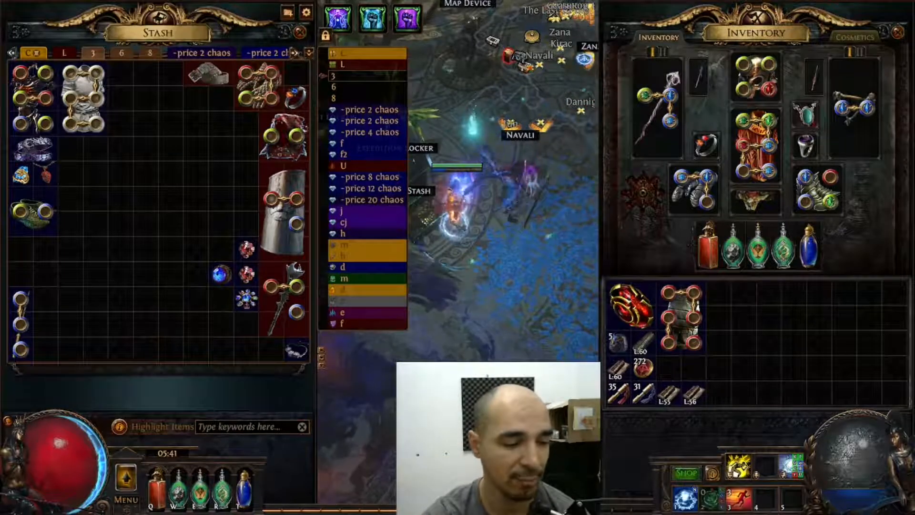
Switch to Path of Building, create a custom item from the copied Pandemonium Mitts text and add it to the build.
key(alt+Tab)
click(91, 46)
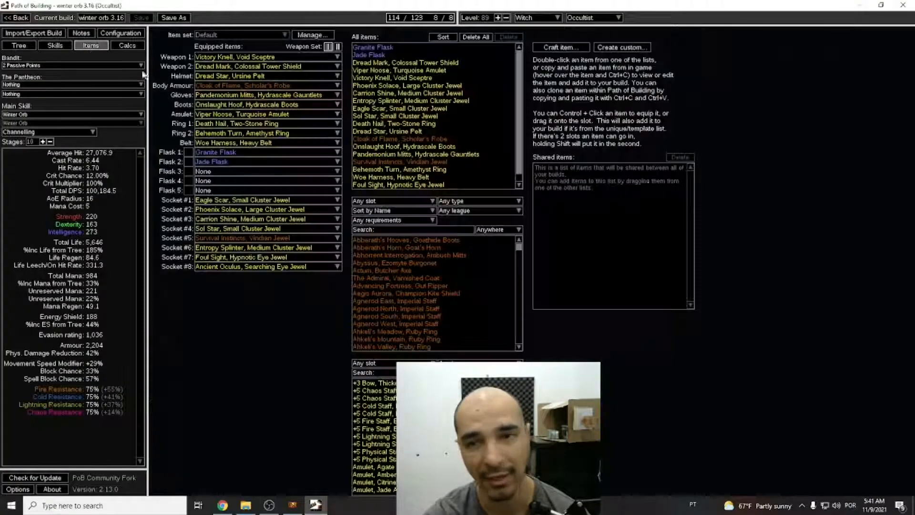
click(629, 48)
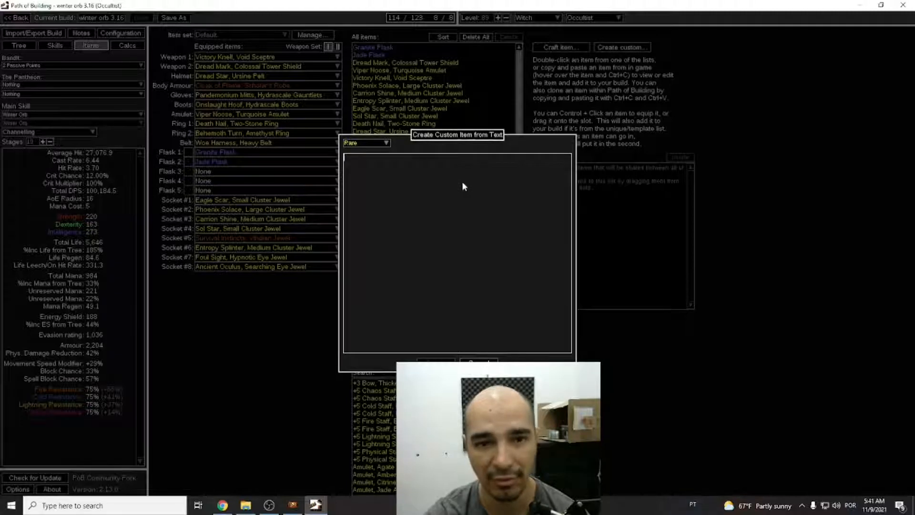
key(ctrl+v)
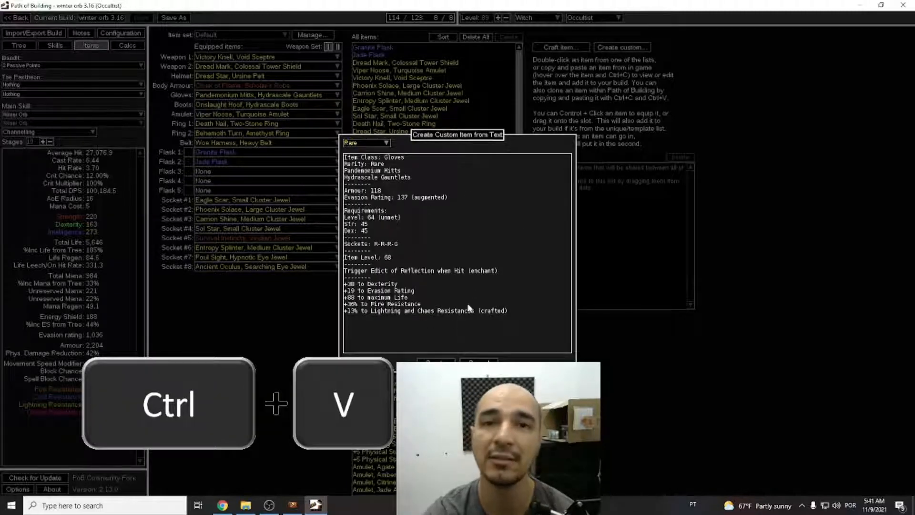
click(438, 361)
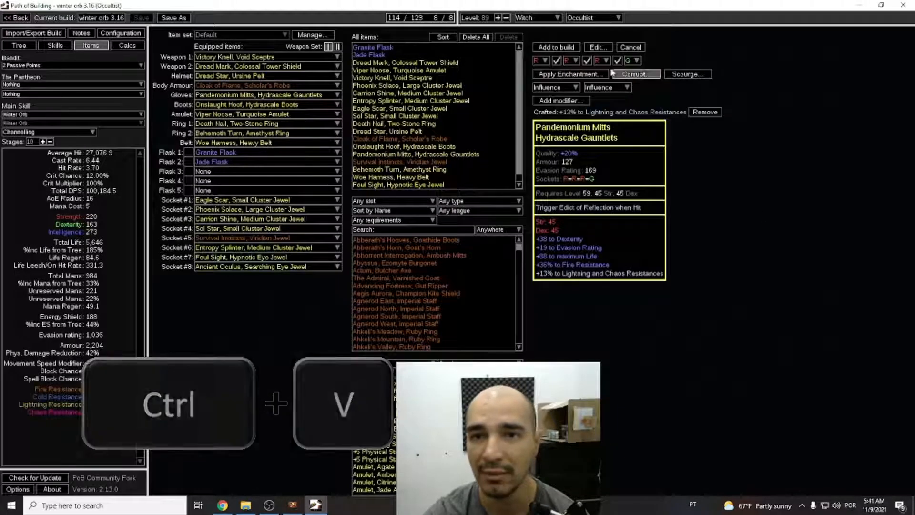
click(566, 49)
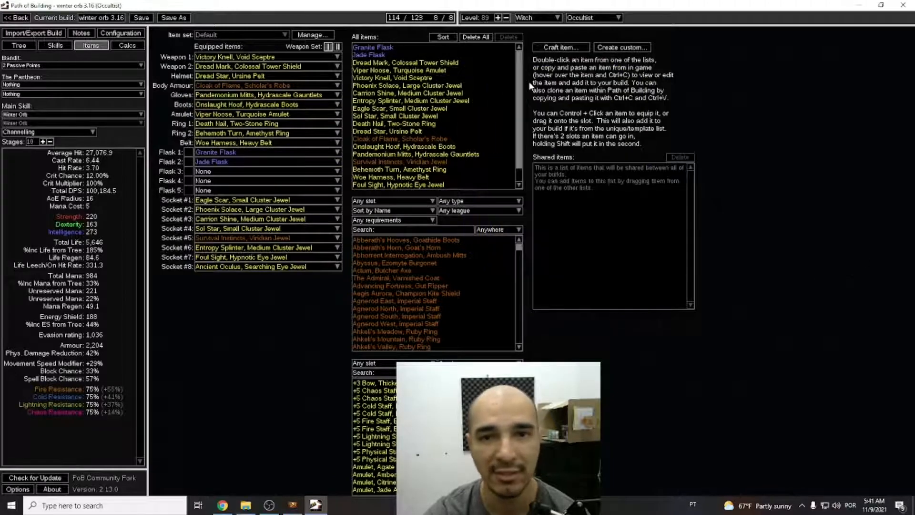
Delete the last Pandemonium Mitts entry from the build's item list and save the build.
mouse_move(475, 182)
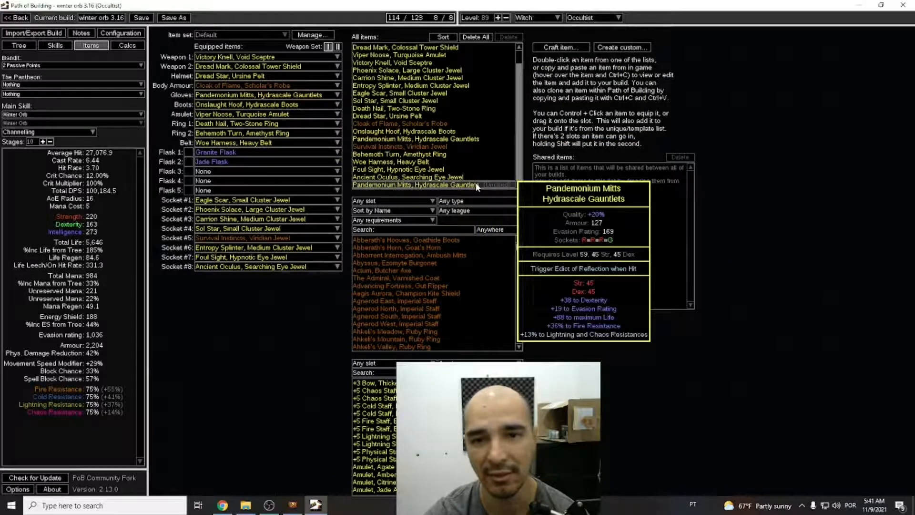
click(477, 185)
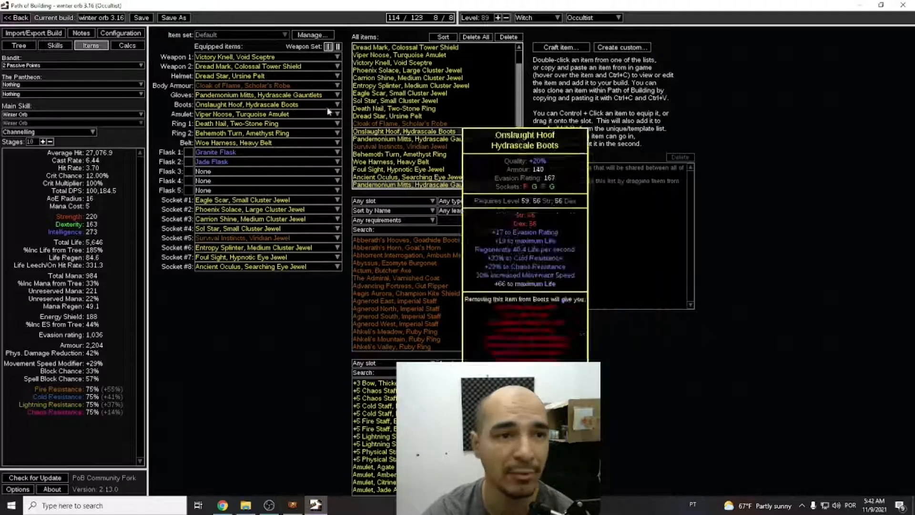
key(Delete)
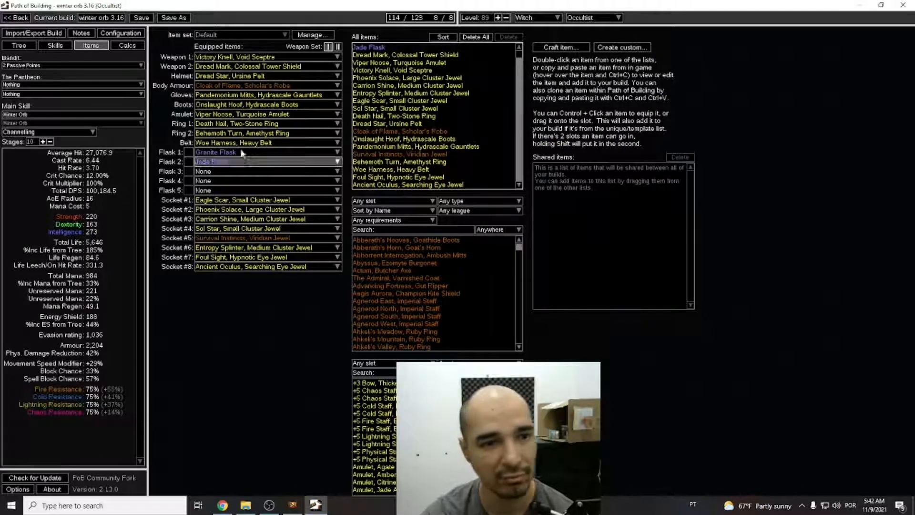
click(148, 21)
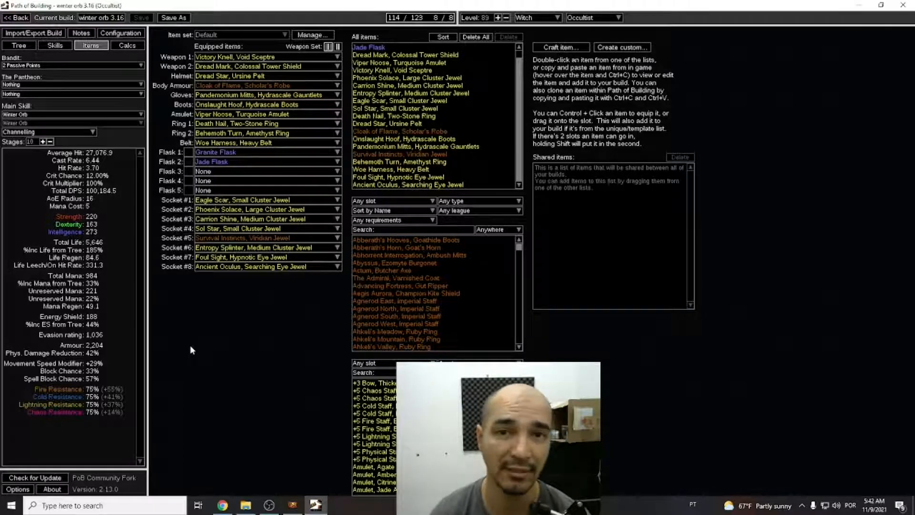
click(32, 47)
drag(619, 143, 516, 203)
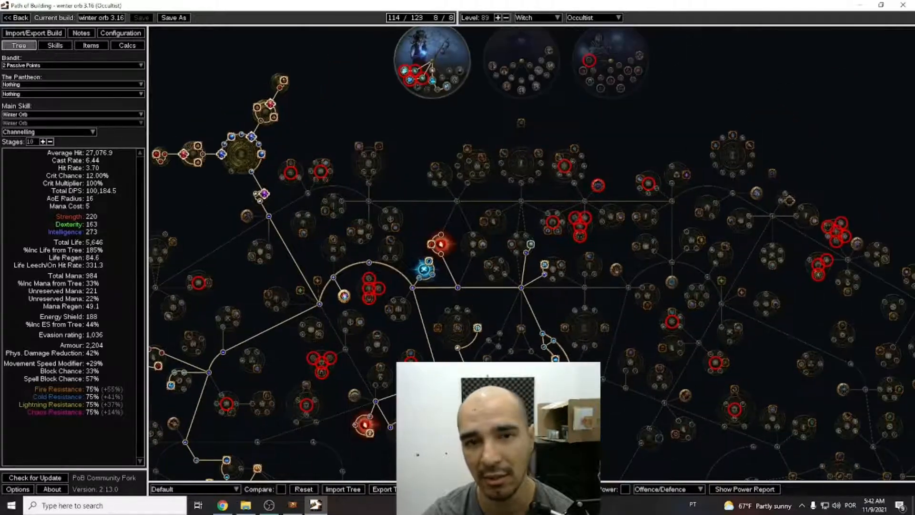
click(538, 17)
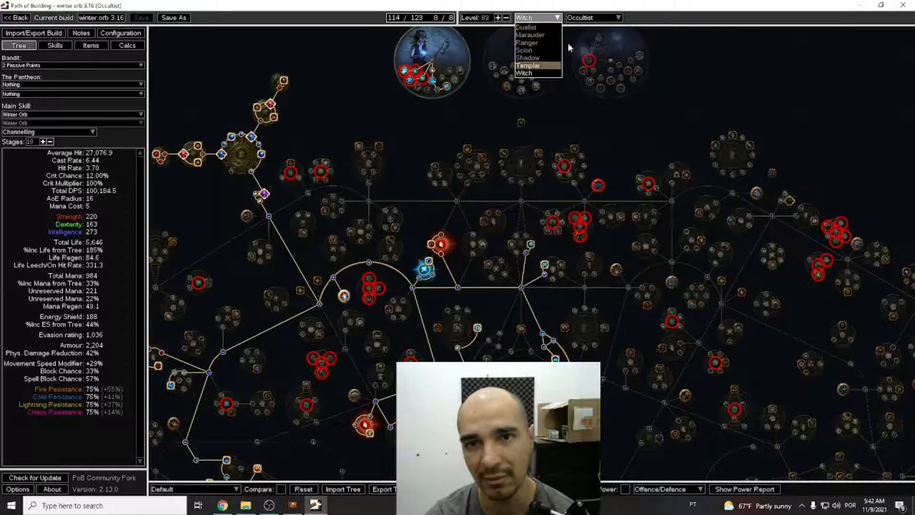
click(572, 45)
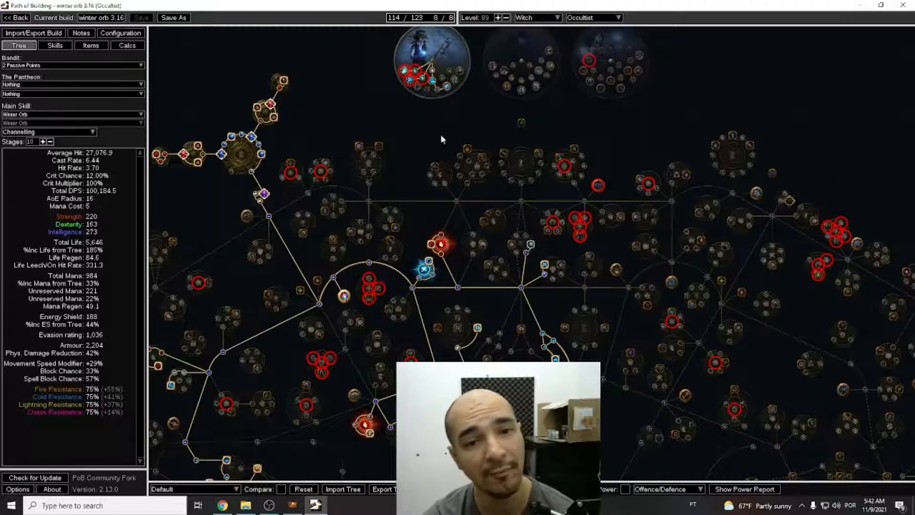
drag(413, 152, 458, 102)
drag(378, 325, 399, 307)
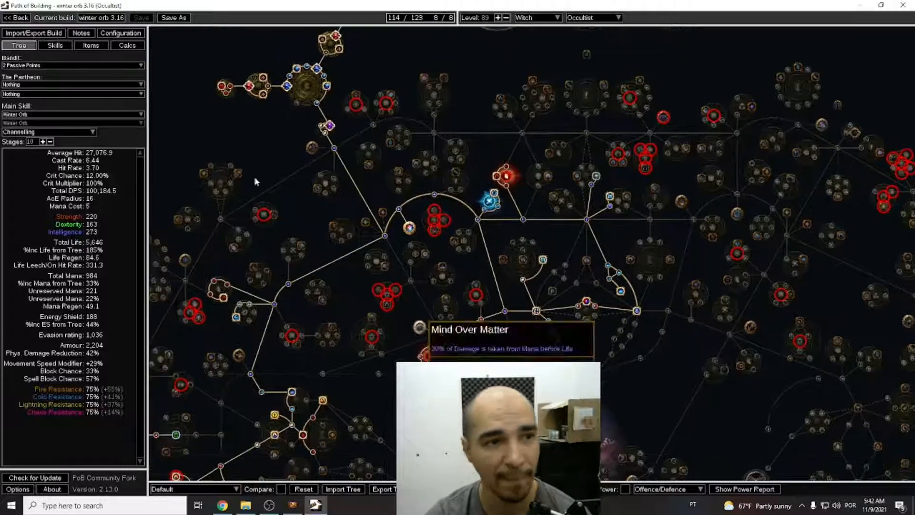
Craft a rare item of type Gloves: Armour/Evasion on the Wyrmscale Gauntlets base.
click(92, 46)
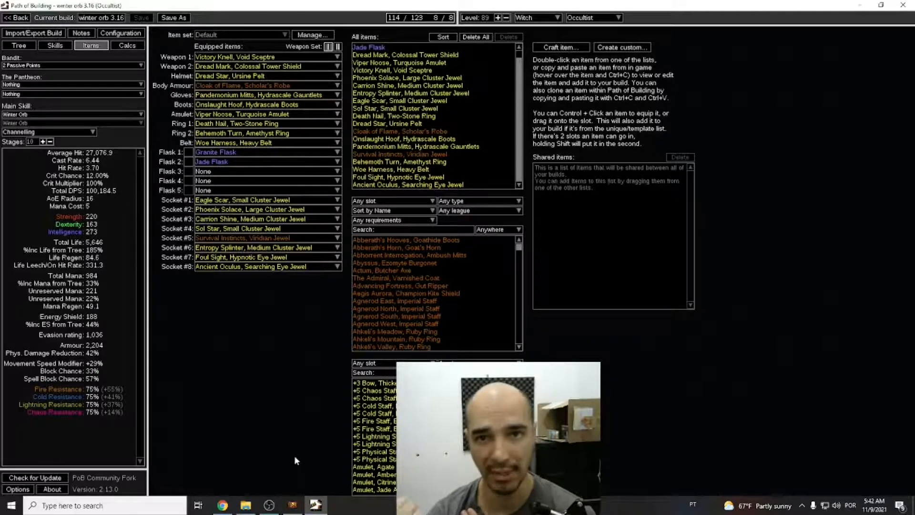
click(560, 48)
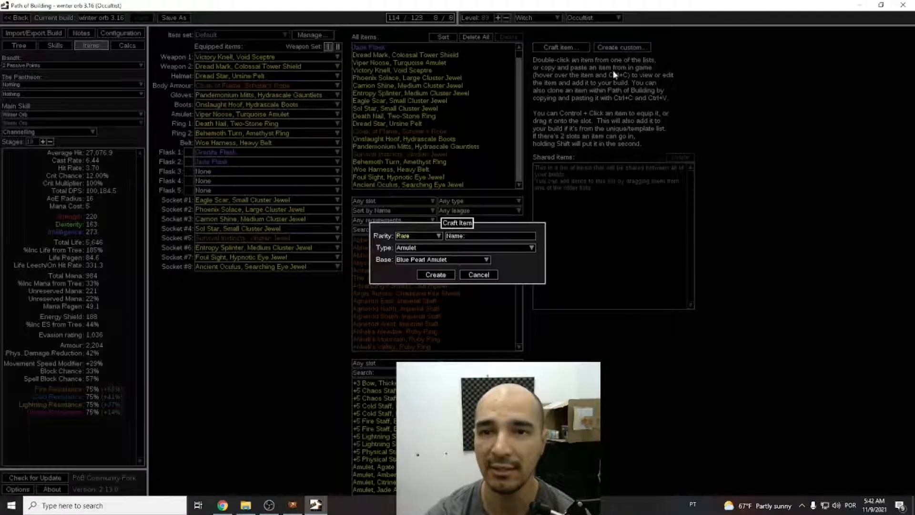
click(461, 247)
scroll(475, 302, down, 5)
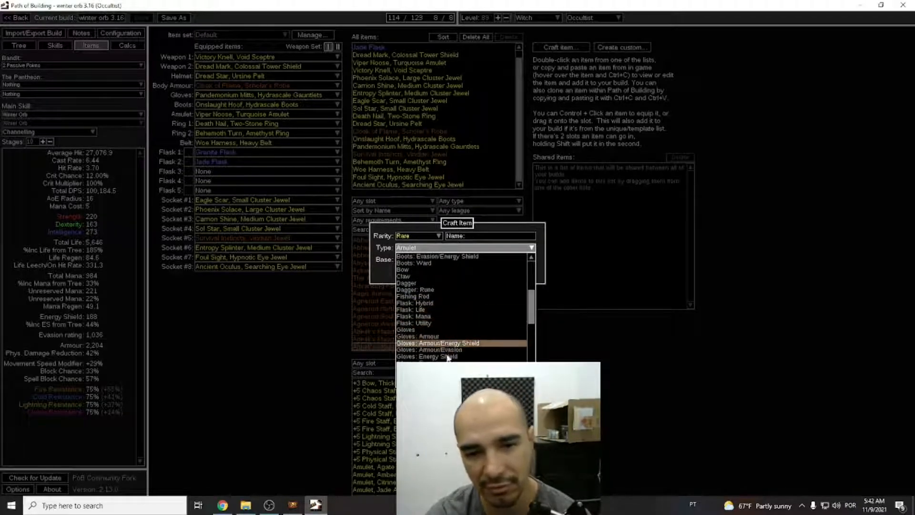
click(450, 349)
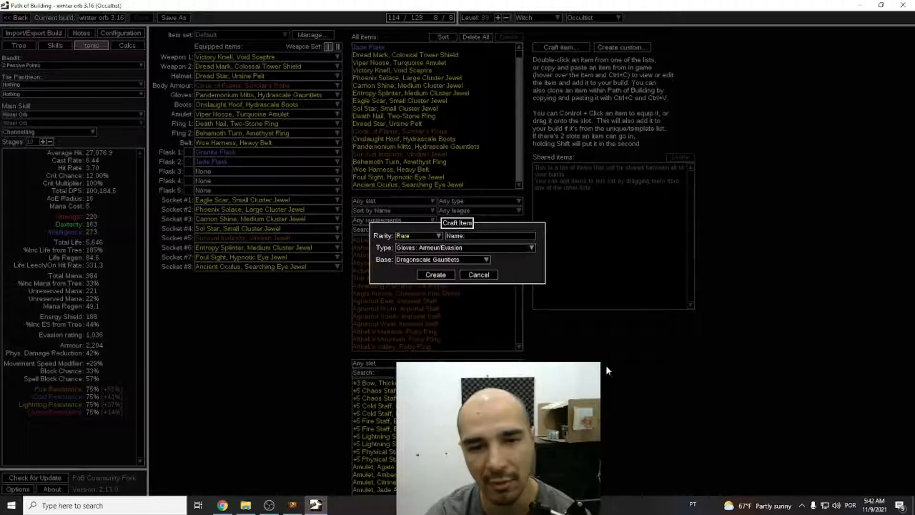
click(426, 260)
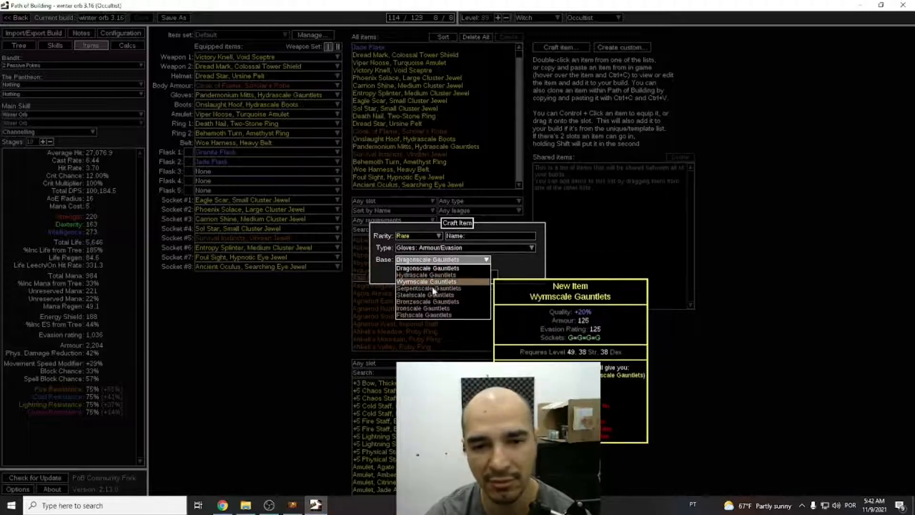
click(435, 282)
click(445, 278)
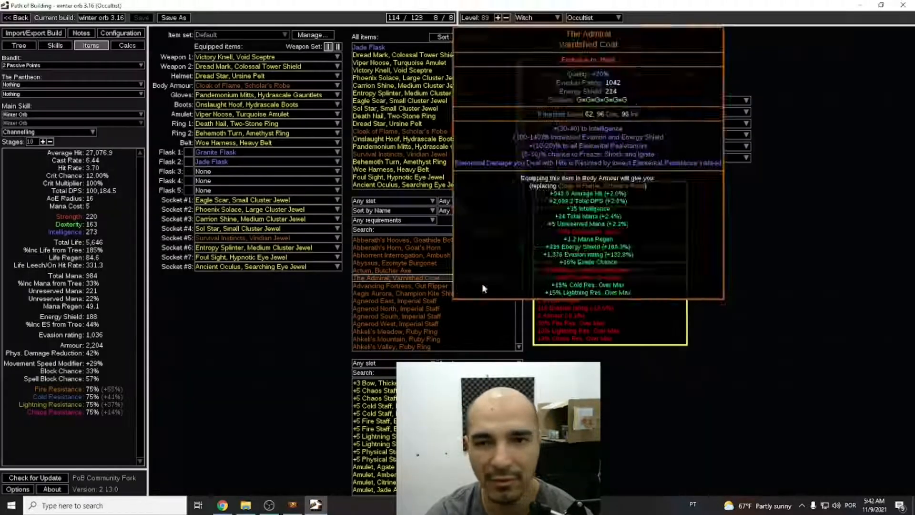
Look through the prefix modifiers and influence options available for the crafted Wyrmscale Gauntlets.
click(578, 101)
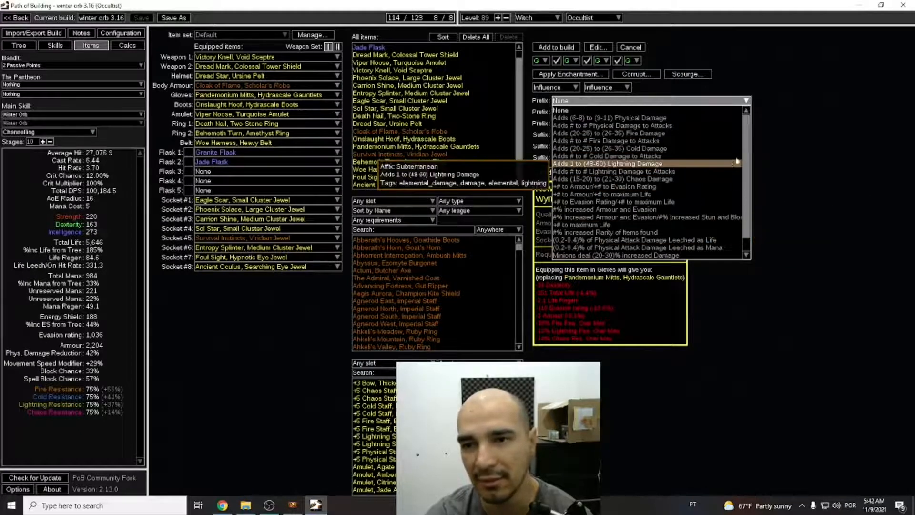
click(662, 94)
click(549, 87)
click(566, 87)
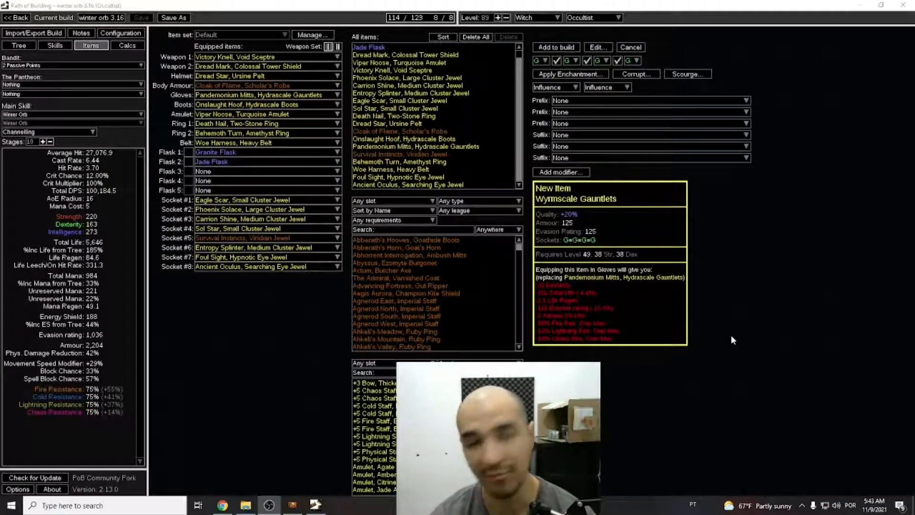
key(alt+Tab)
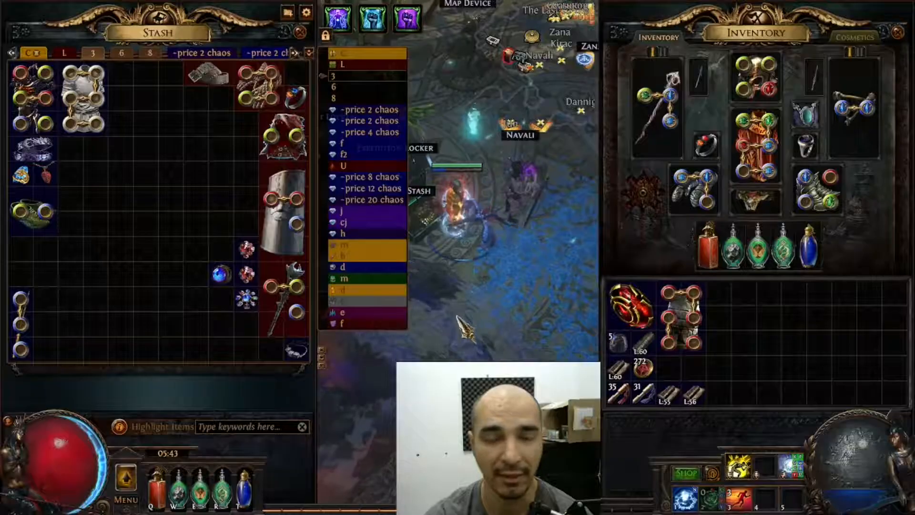
key(Escape)
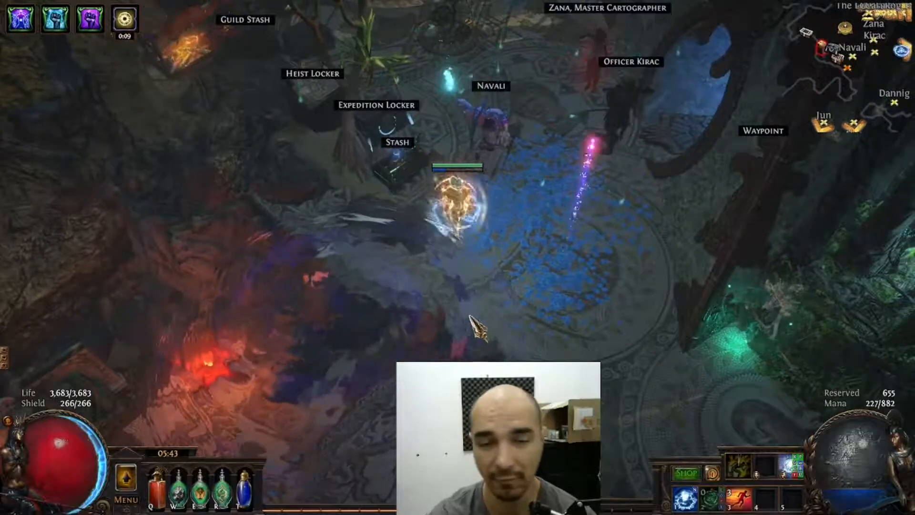
click(507, 233)
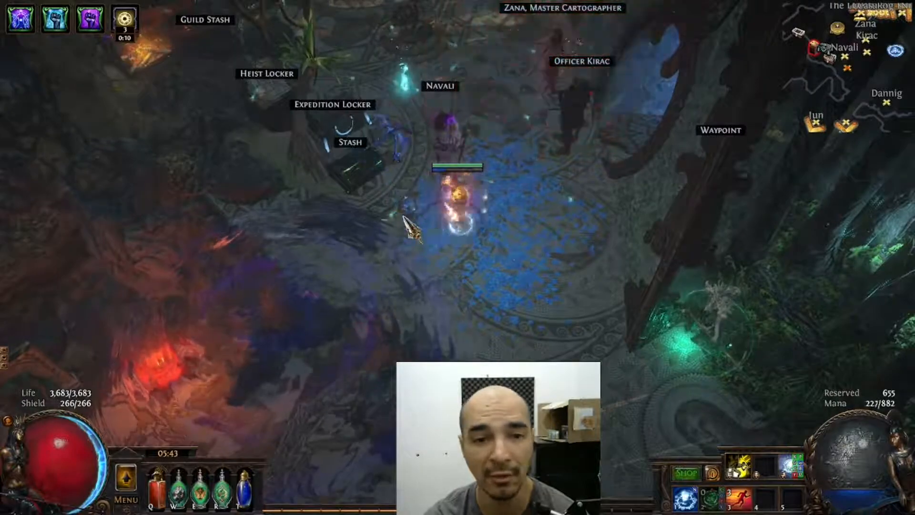
click(404, 220)
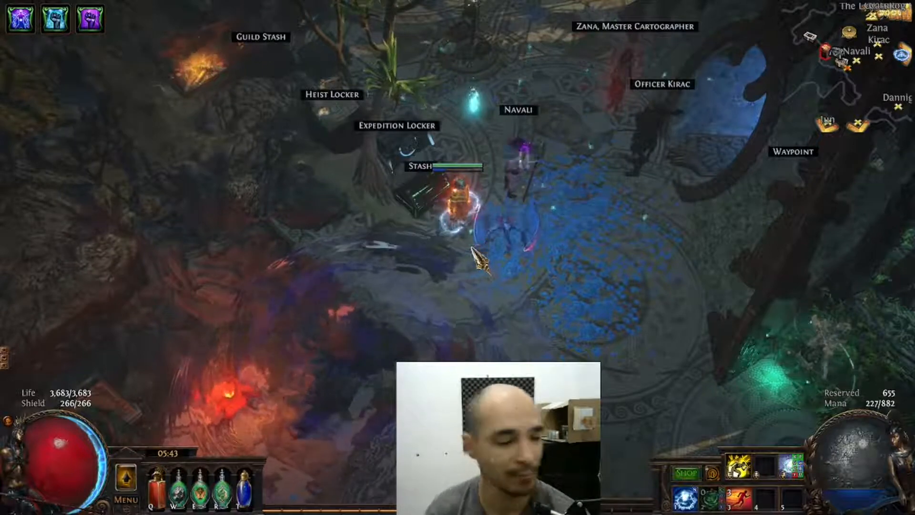
key(alt+Tab)
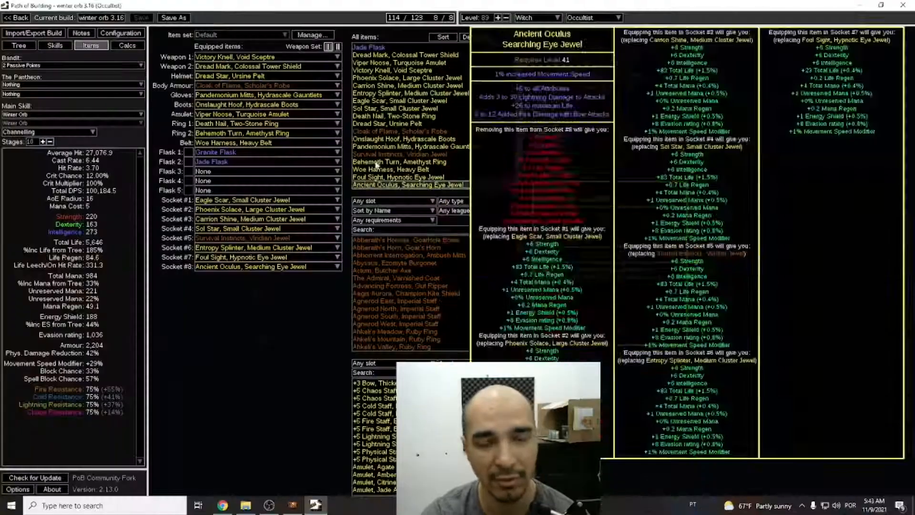
Raise the character level to 91 and save the build.
key(ctrl+v)
mouse_move(428, 21)
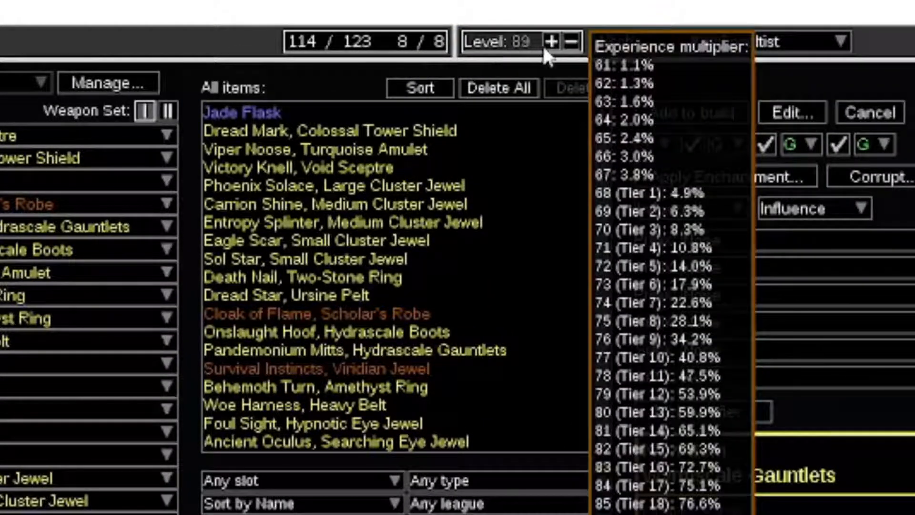
click(551, 40)
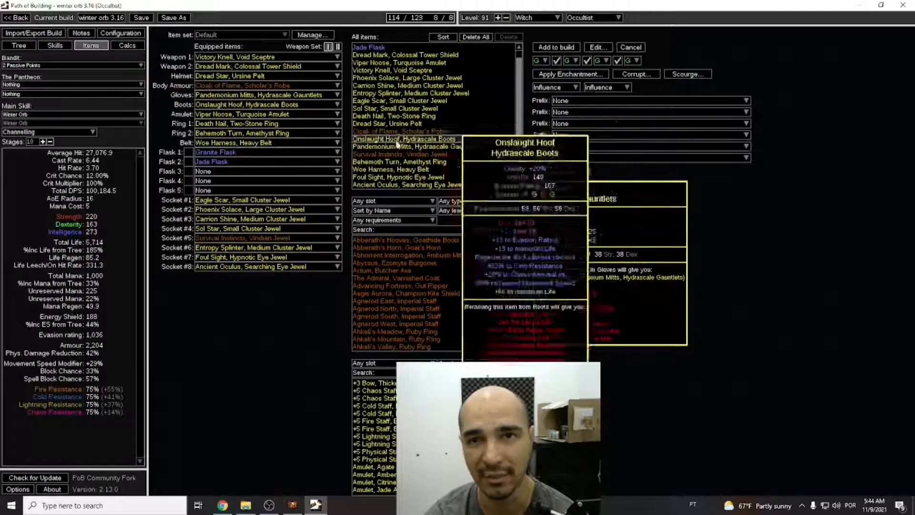
key(ctrl+v)
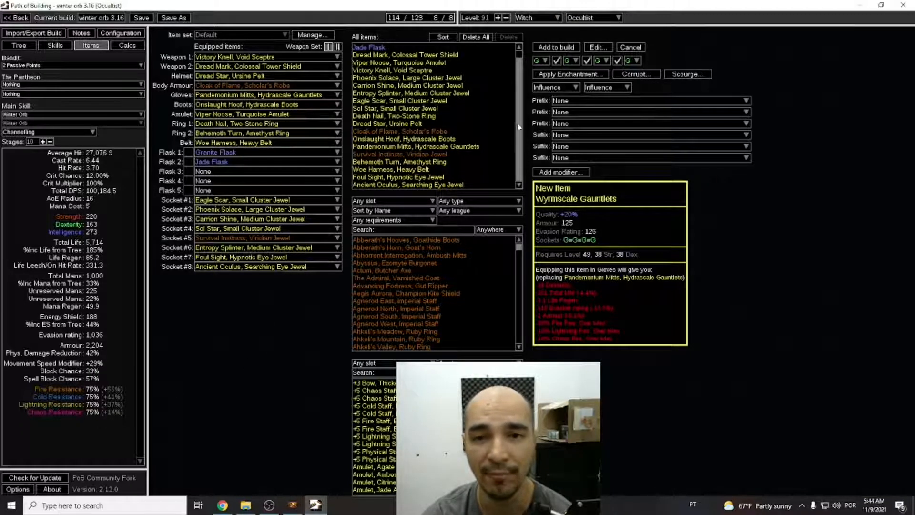
scroll(506, 93, up, 1)
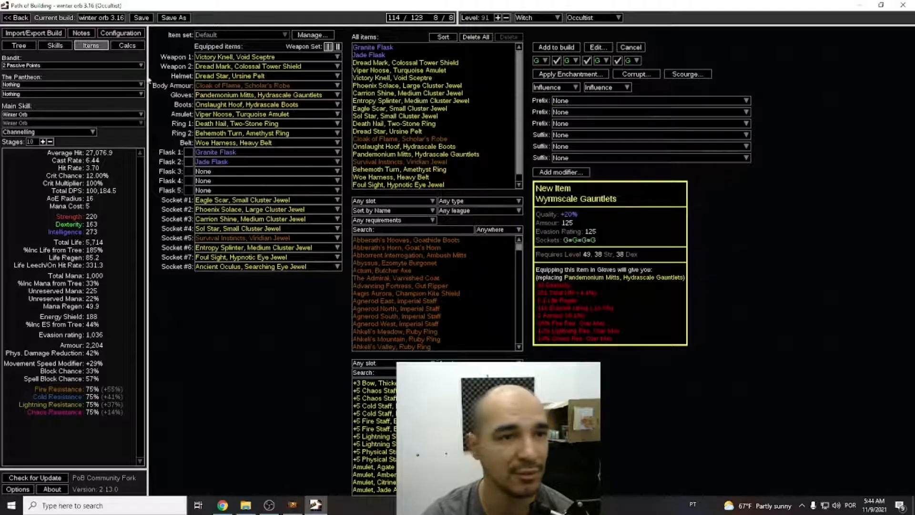
click(143, 20)
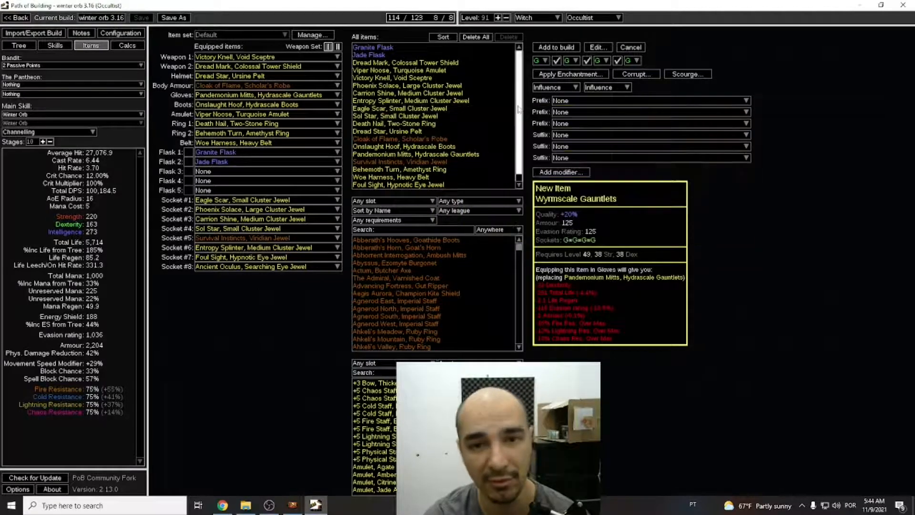
Delete the equipped Pandemonium Mitts gloves and the Behemoth Turn Amethyst Ring from the build's item list.
click(474, 154)
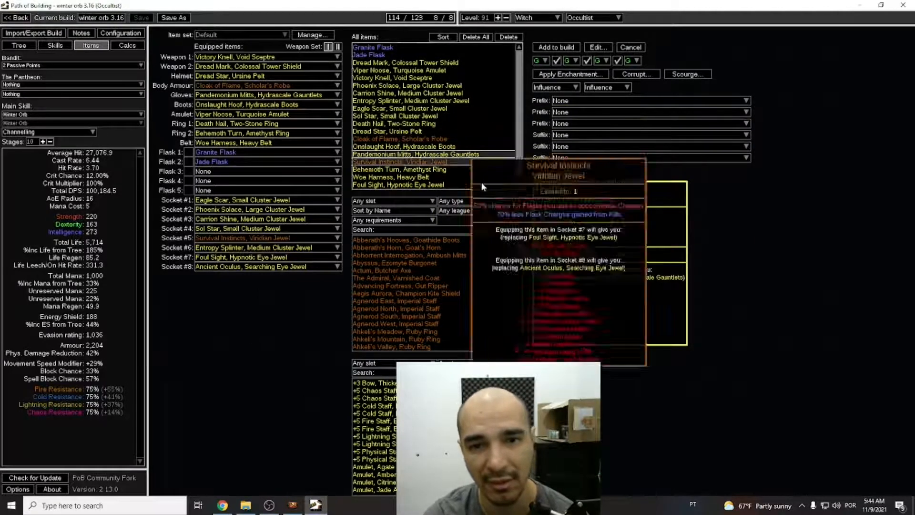
key(Delete)
click(435, 268)
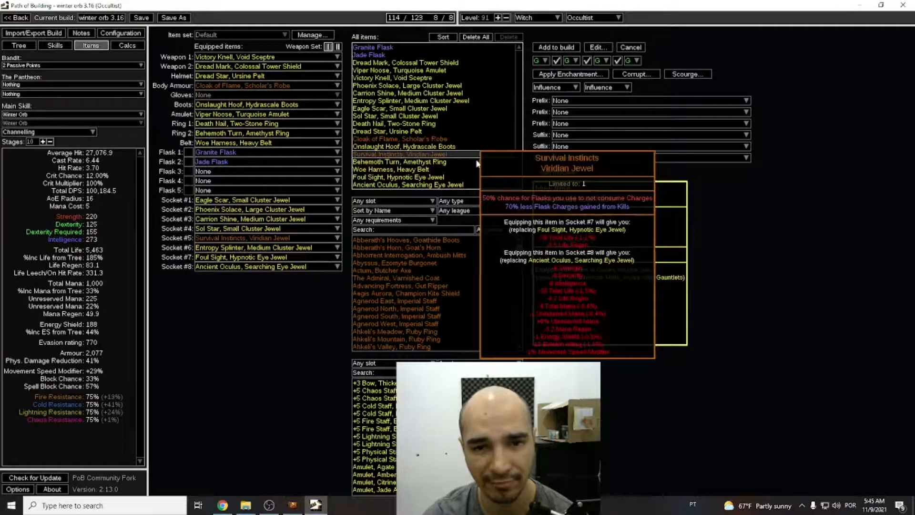
click(478, 161)
key(Delete)
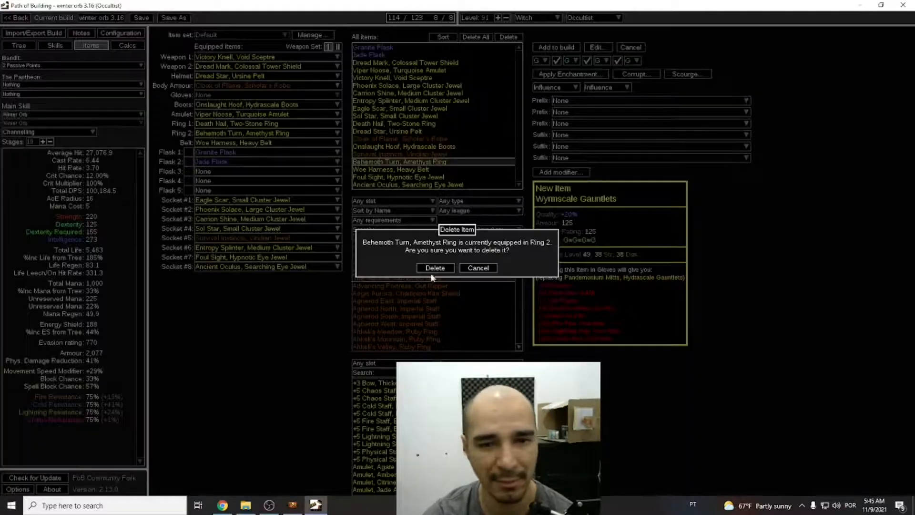
key(Return)
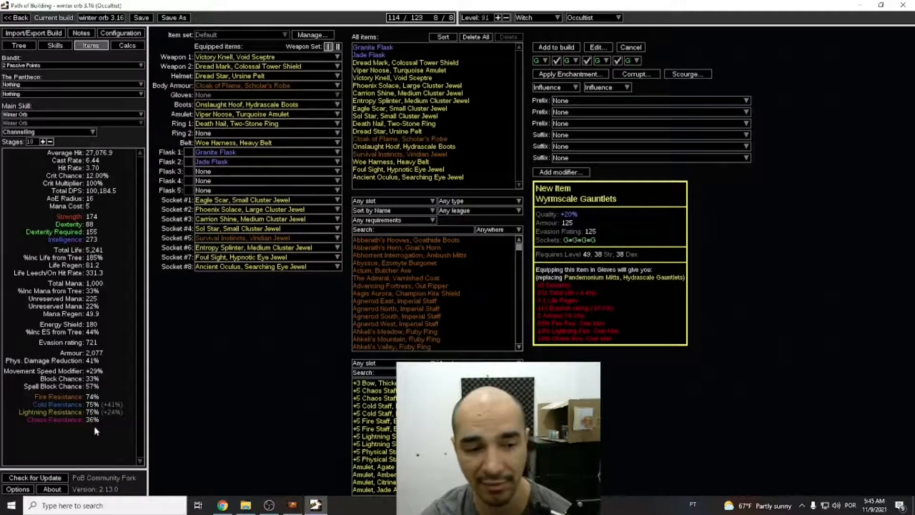
Switch to Path of Exile and copy the item text of the equipped Behemoth Turn Amethyst Ring.
click(293, 505)
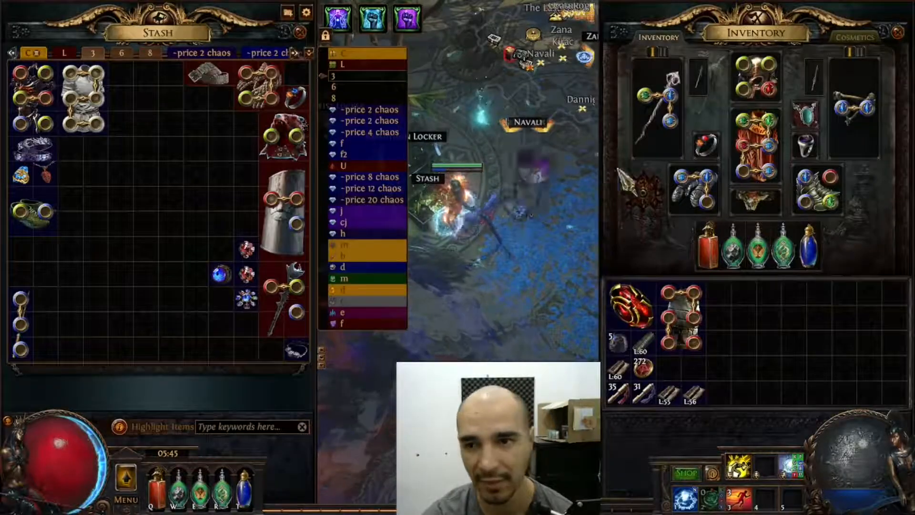
mouse_move(805, 143)
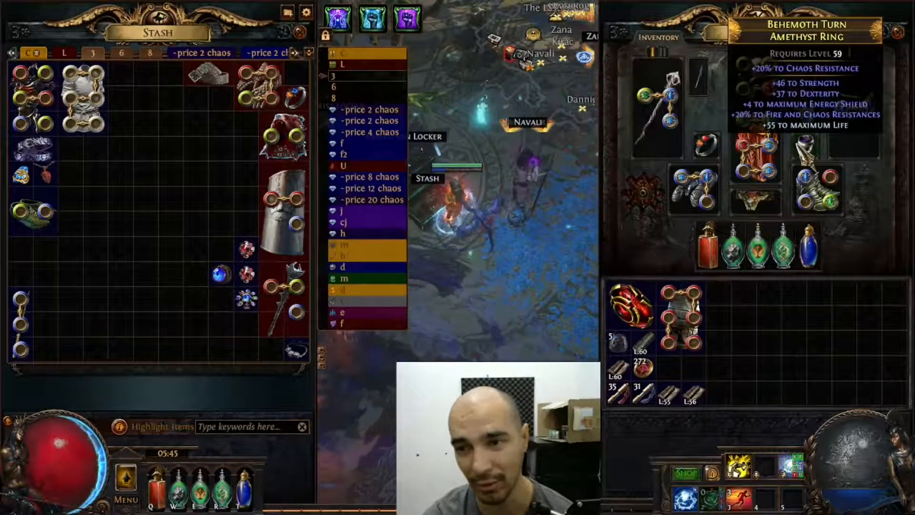
key(ctrl+c)
Back in Path of Building, discard the crafted gauntlets and add the copied Behemoth Turn ring to the build as a custom item.
key(alt+Tab)
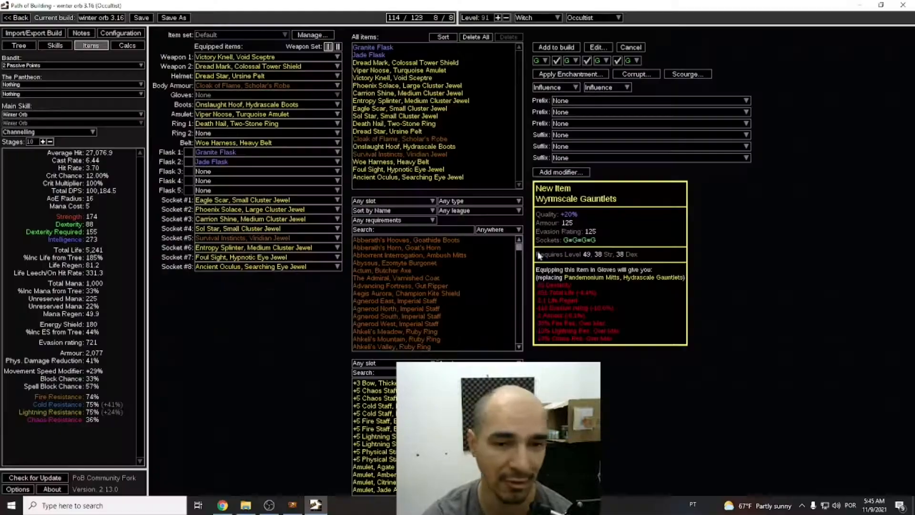
click(630, 47)
click(619, 47)
key(ctrl+v)
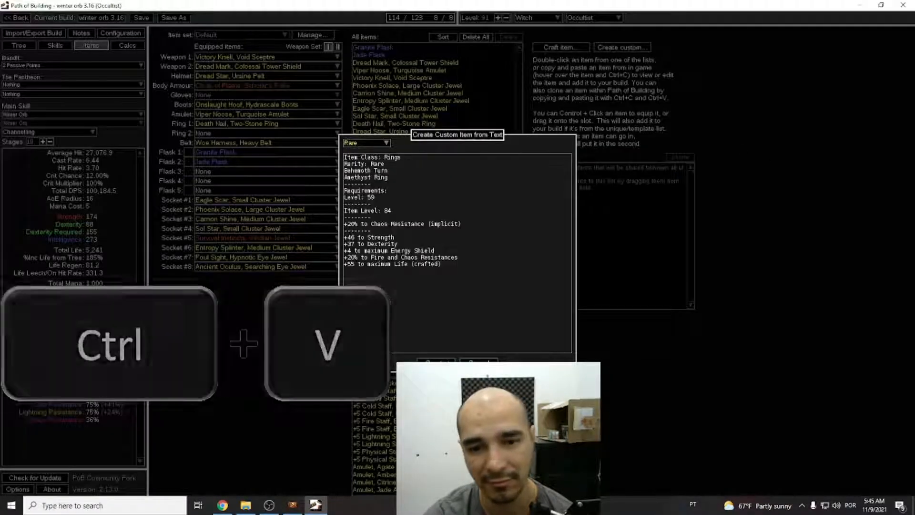
click(436, 363)
click(568, 49)
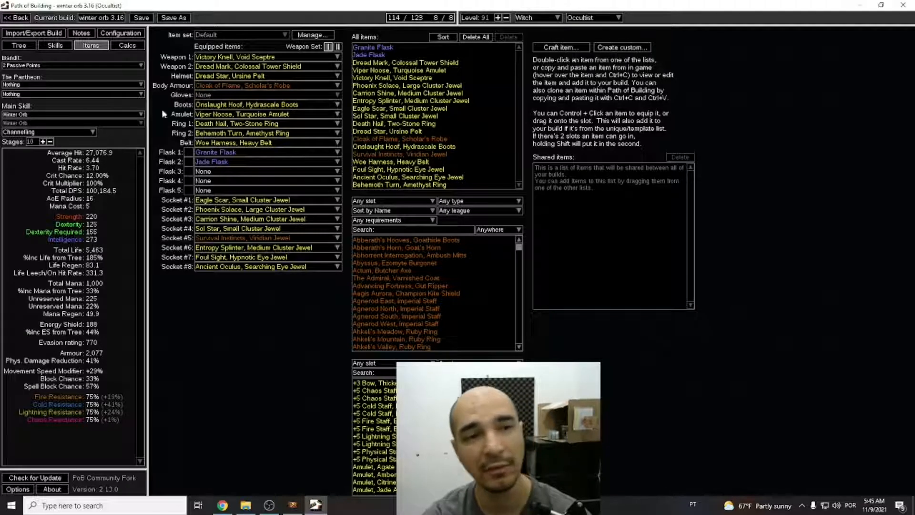
Toggle the use of endurance charges on and back off in the build configuration to compare the stats.
click(129, 35)
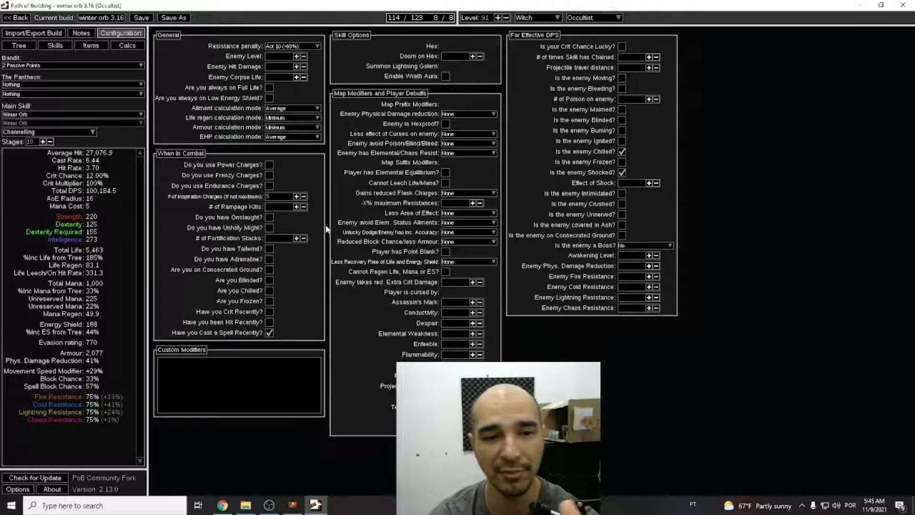
click(270, 186)
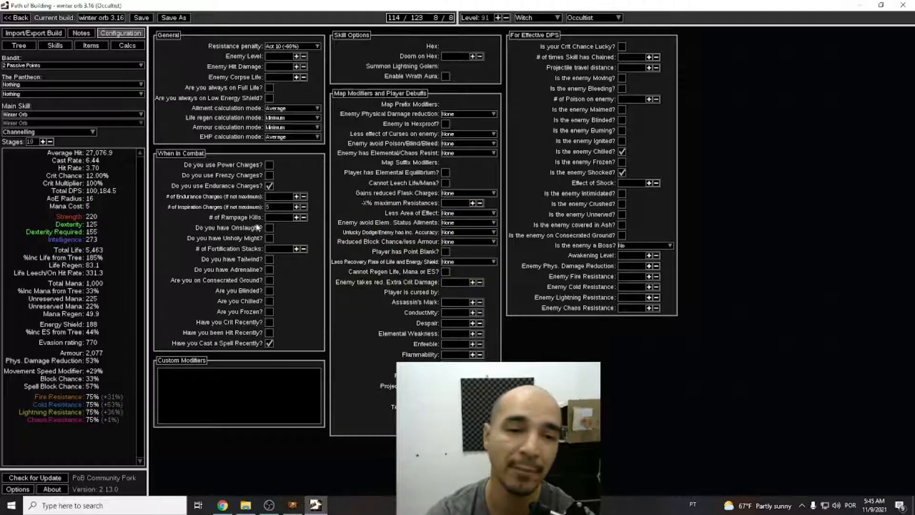
click(270, 186)
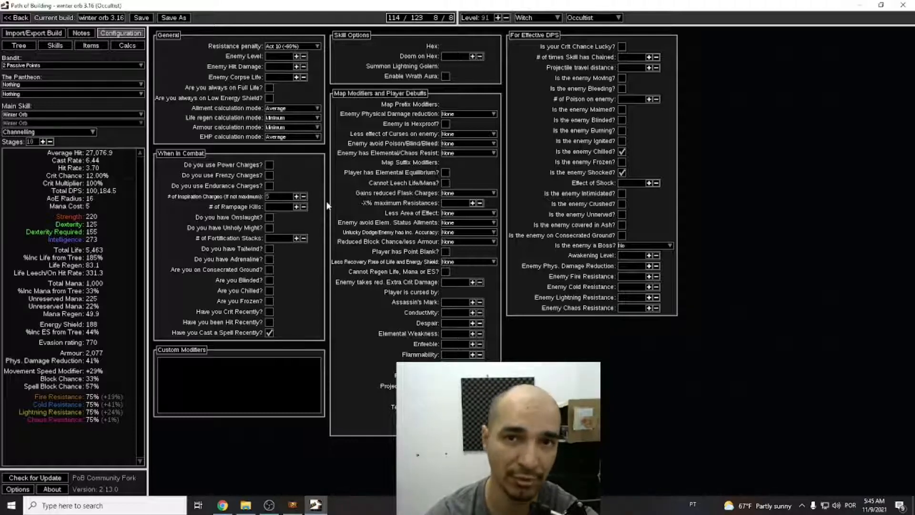
click(270, 186)
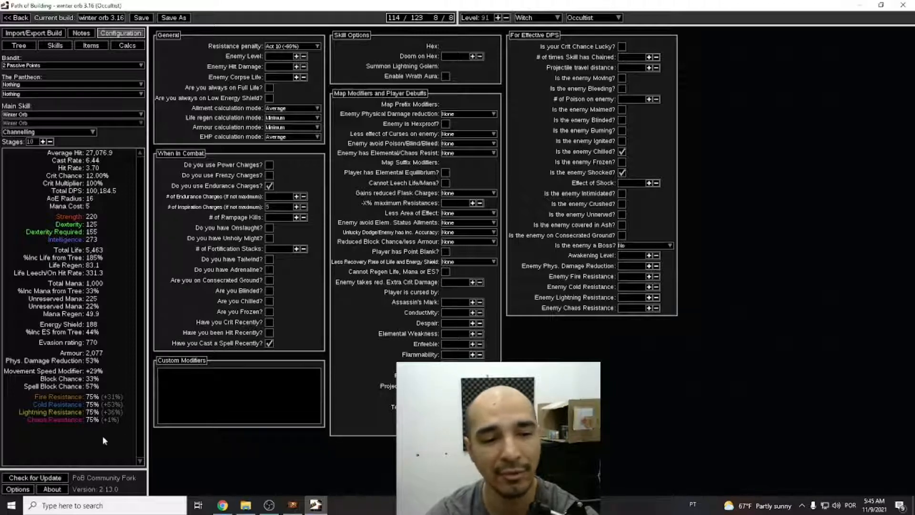
click(270, 186)
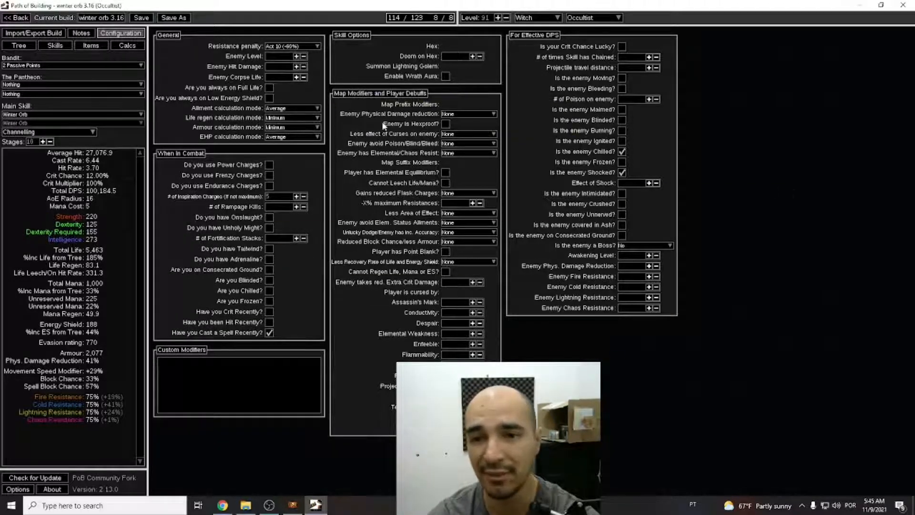
Look over the ascendancy area of the passive tree and the build's skill socket groups.
click(24, 47)
drag(380, 71, 405, 221)
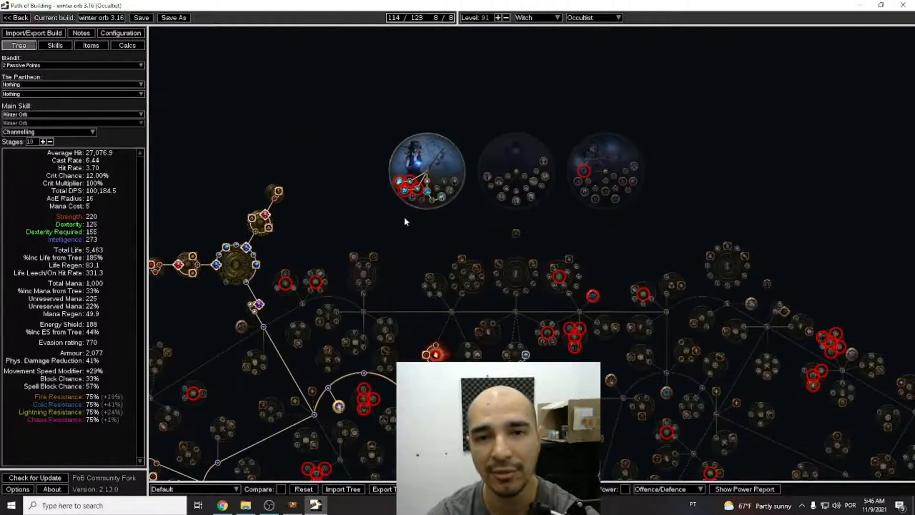
click(55, 46)
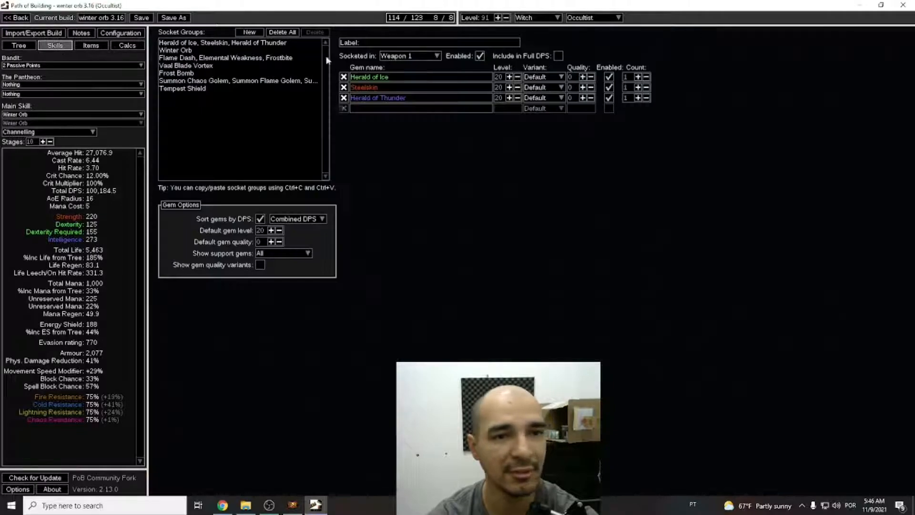
click(19, 45)
Toggle the enemy Shocked and Chilled conditions off and back on in the build configuration.
click(120, 33)
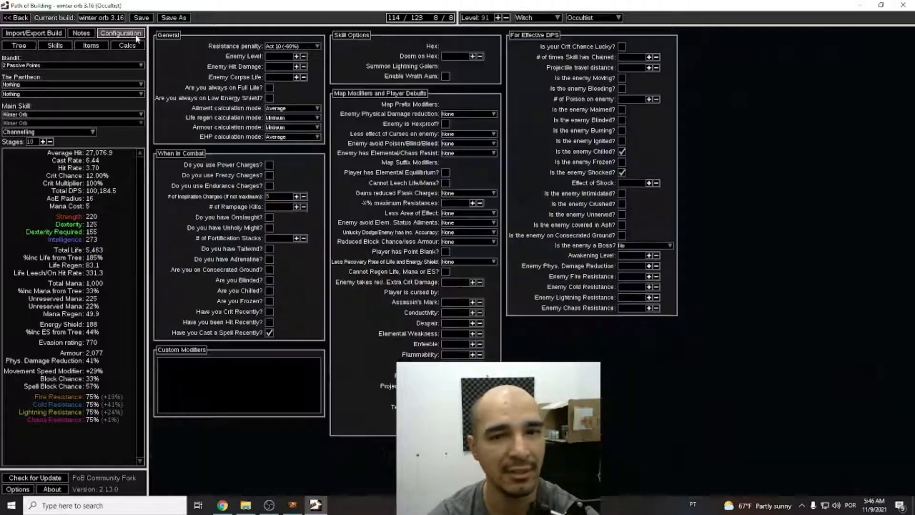
click(622, 151)
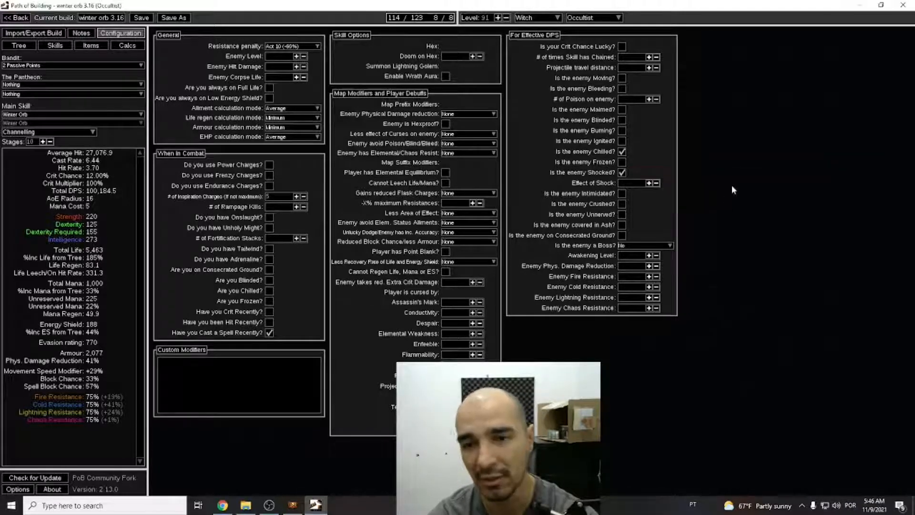
click(622, 172)
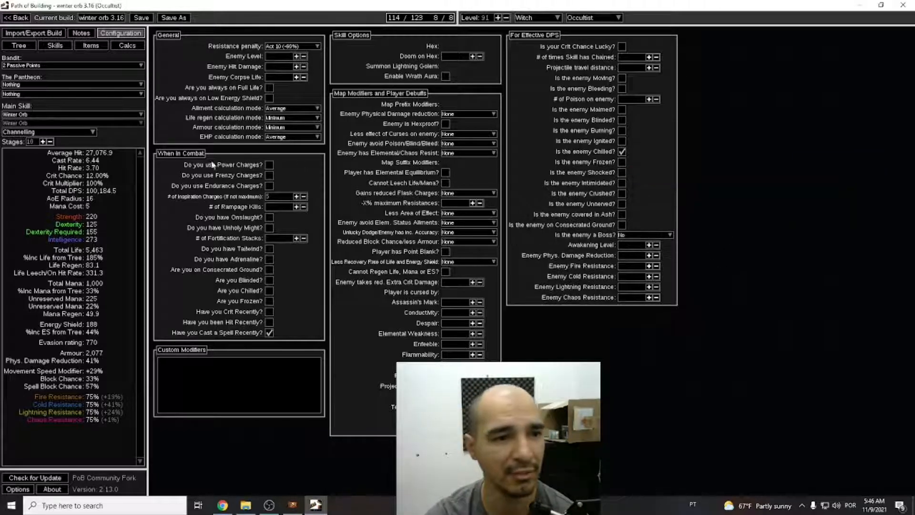
click(622, 172)
click(622, 151)
click(622, 151)
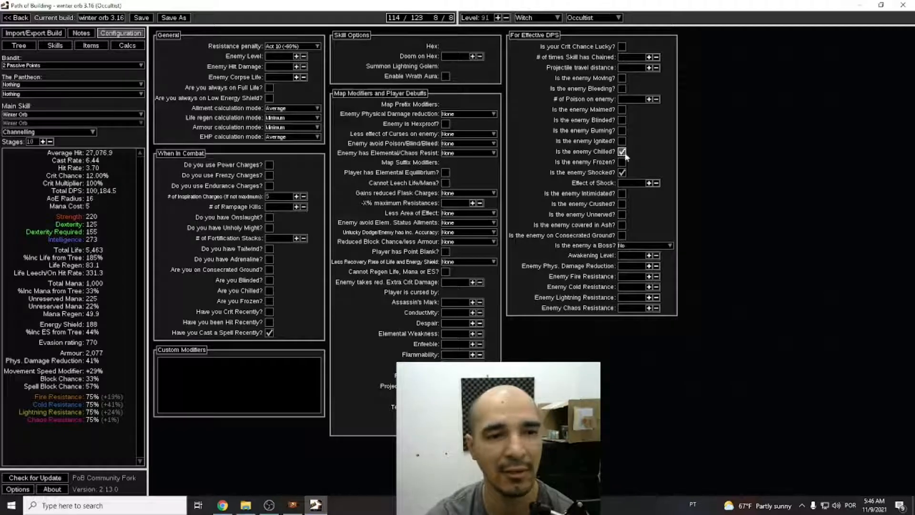
Review the passive tree and the build's equipped items.
mouse_move(71, 116)
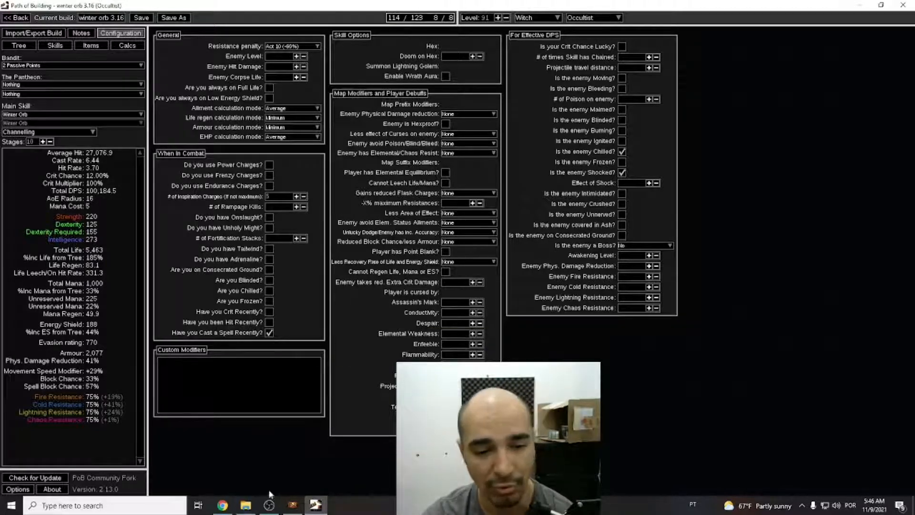
click(27, 47)
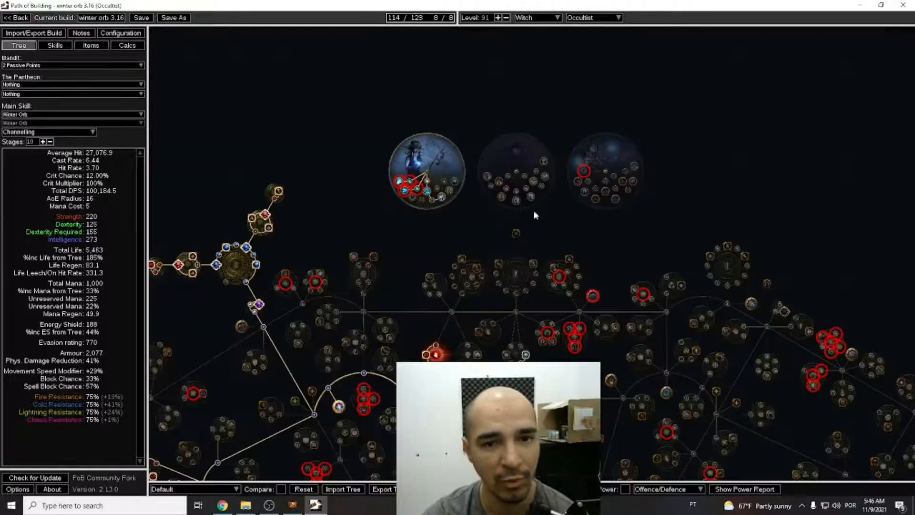
scroll(431, 298, down, 2)
click(91, 46)
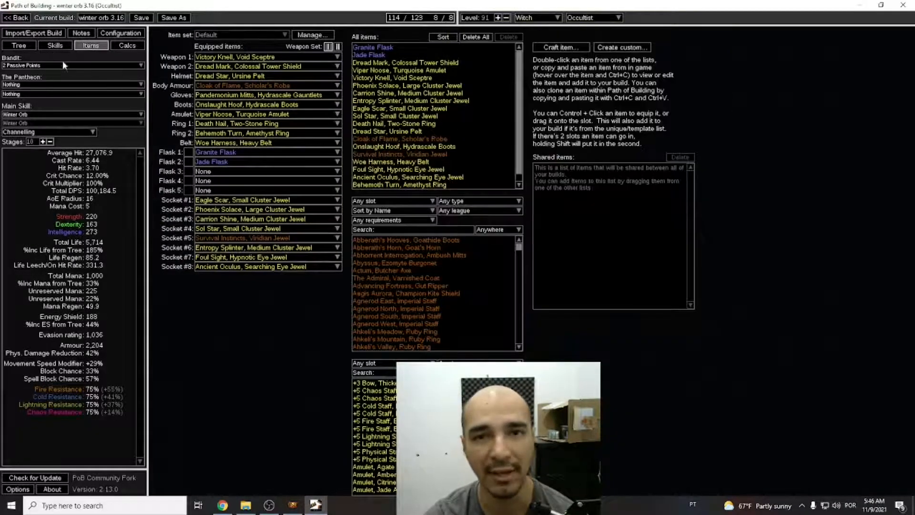
Create a new socket group in the build's skills and give it the Winter Orb gem.
click(19, 45)
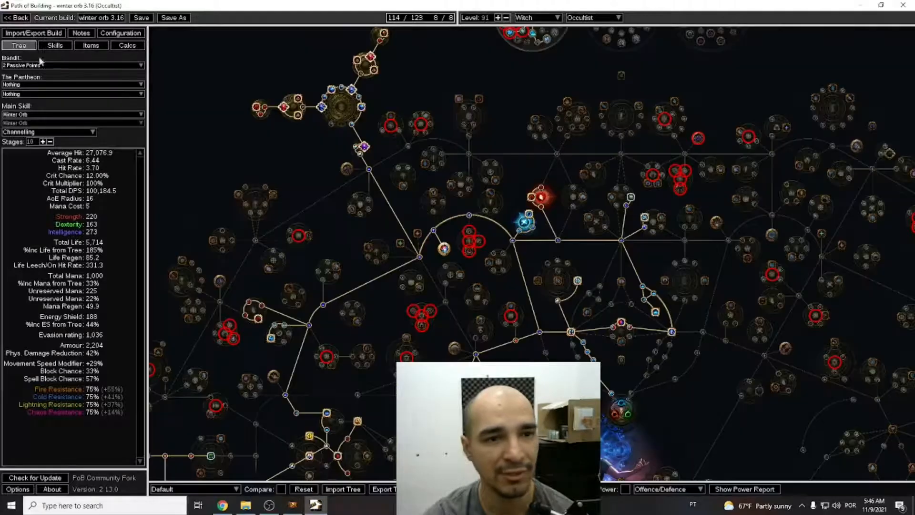
click(54, 45)
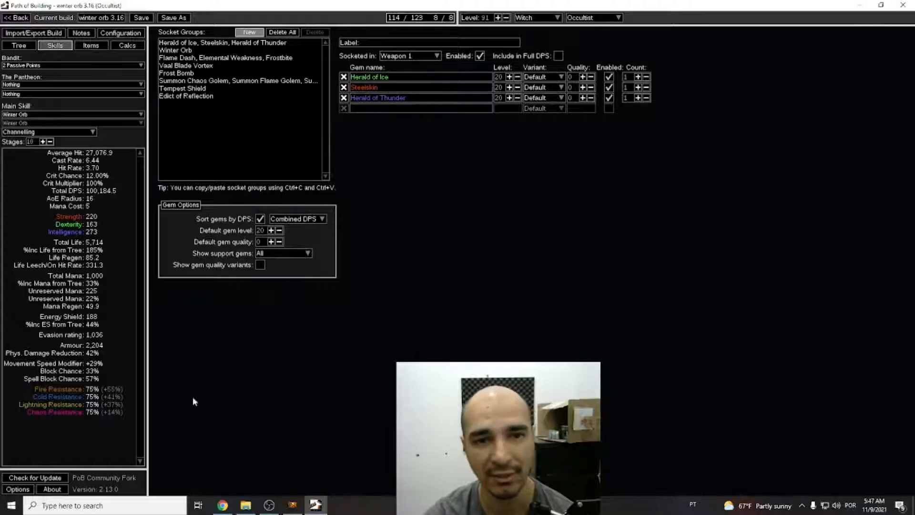
click(249, 32)
text(winter orb)
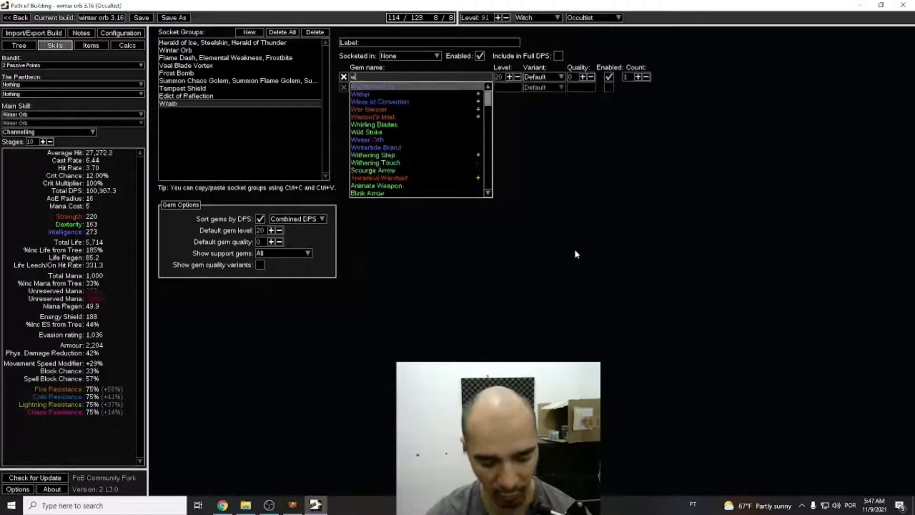
key(Return)
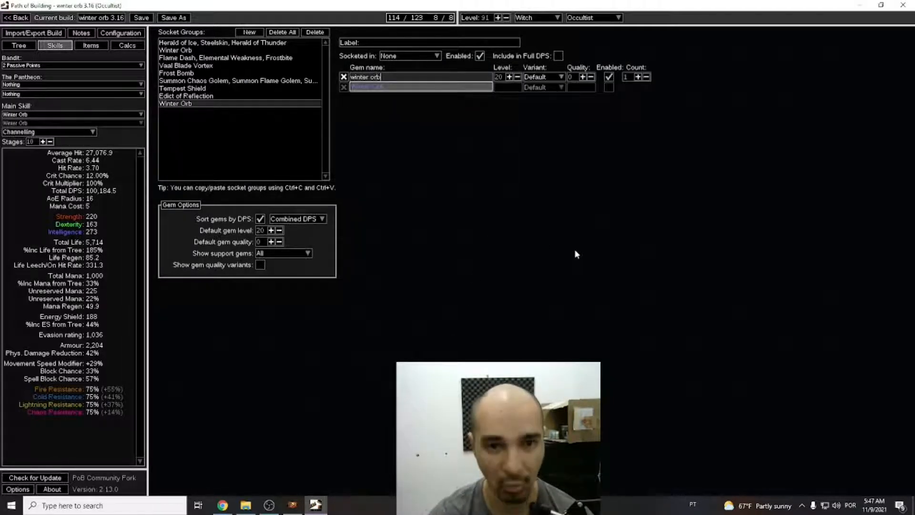
click(364, 88)
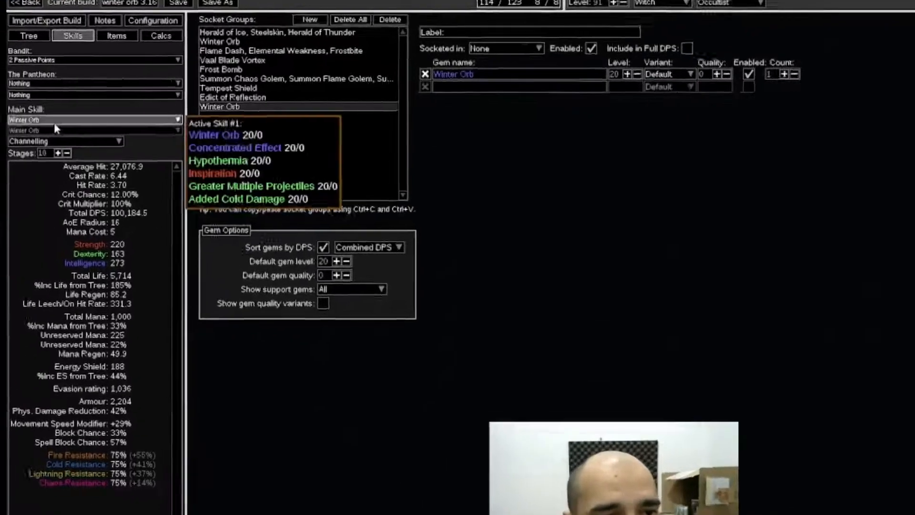
Make the new Winter Orb group the main skill and add the Concentrated Effect support gem to it.
click(41, 114)
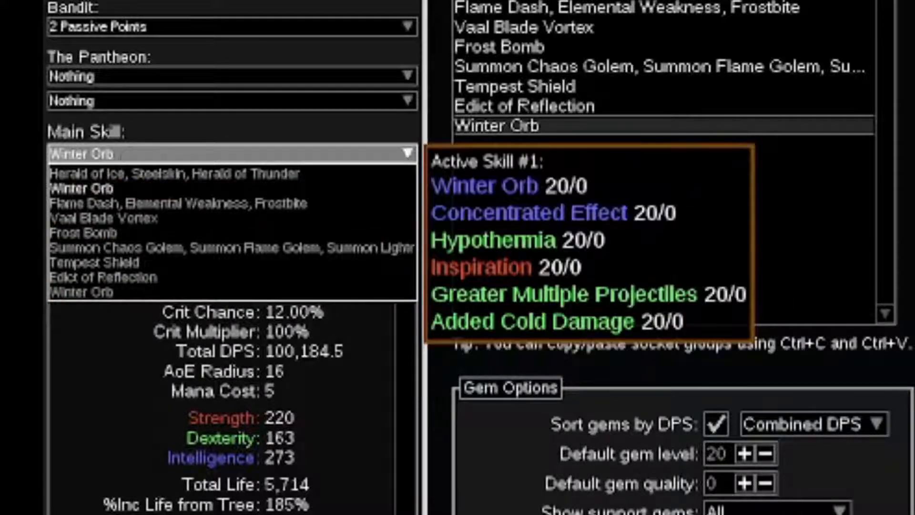
click(87, 293)
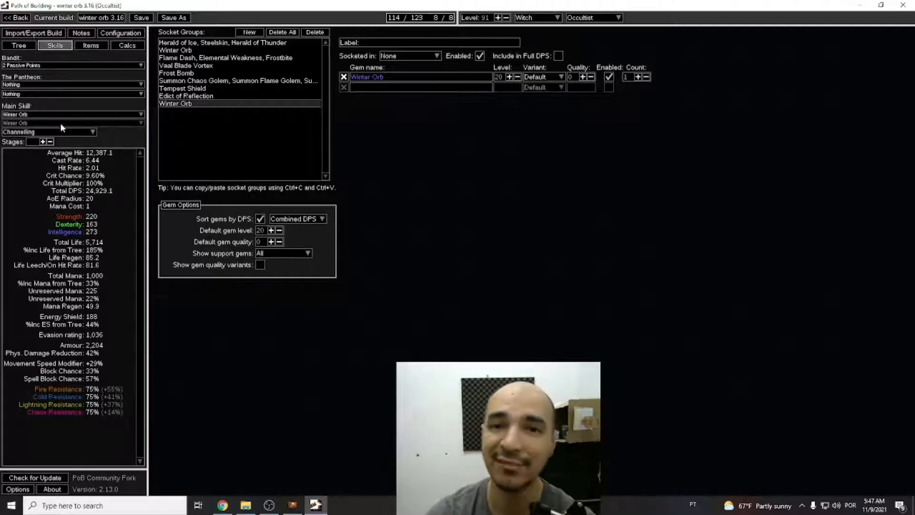
click(382, 85)
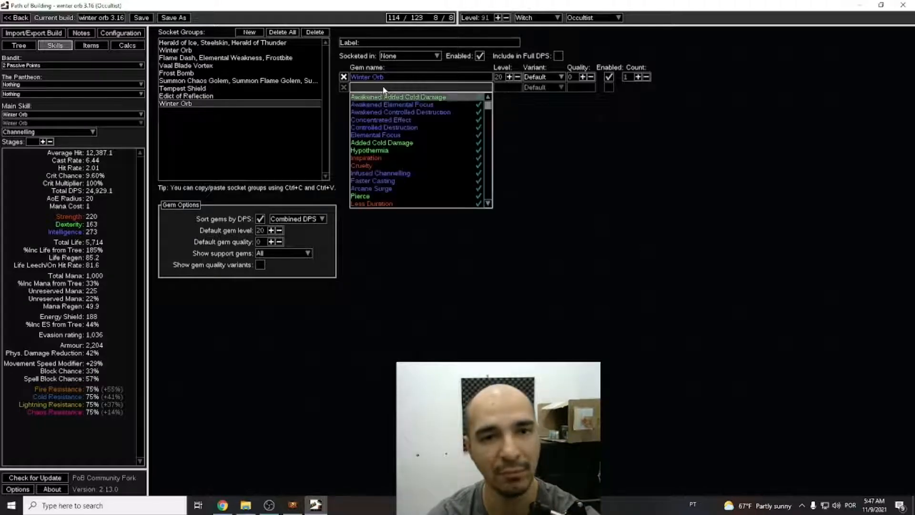
click(383, 120)
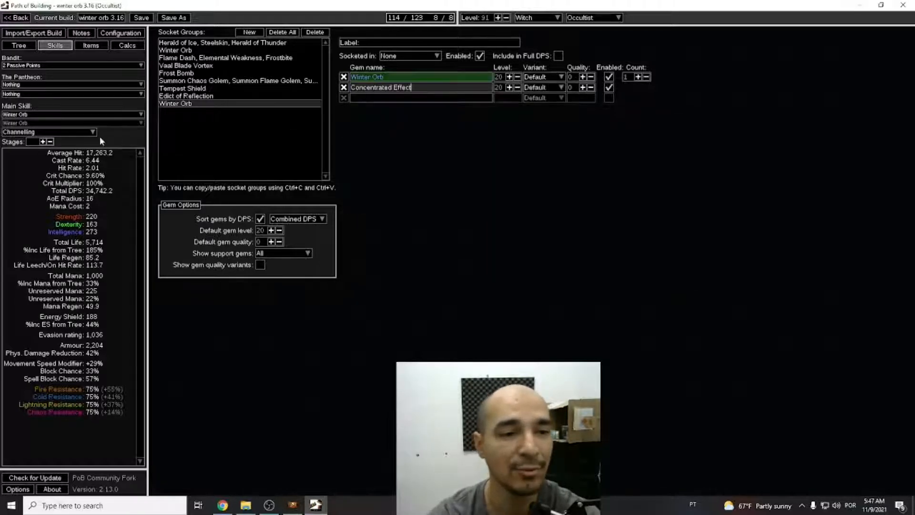
Try Controlled Destruction as a support gem in the new Winter Orb group and remove it.
click(381, 96)
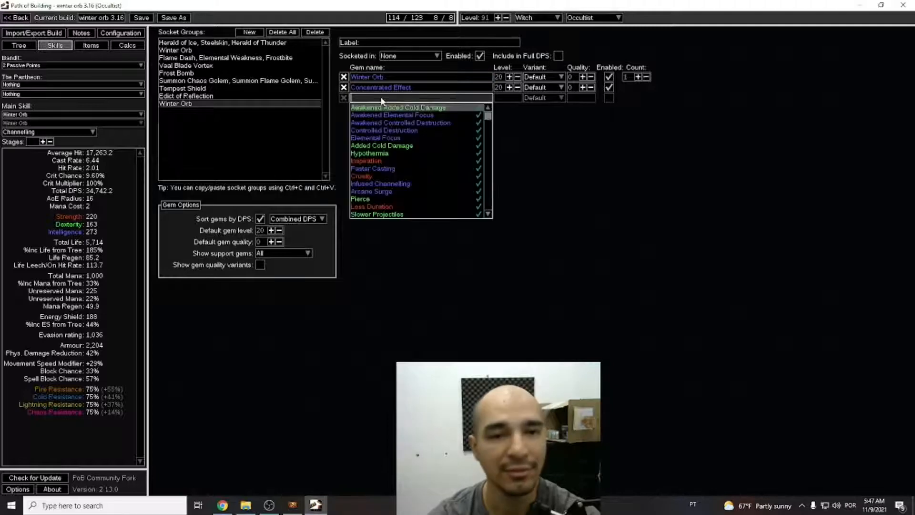
click(395, 131)
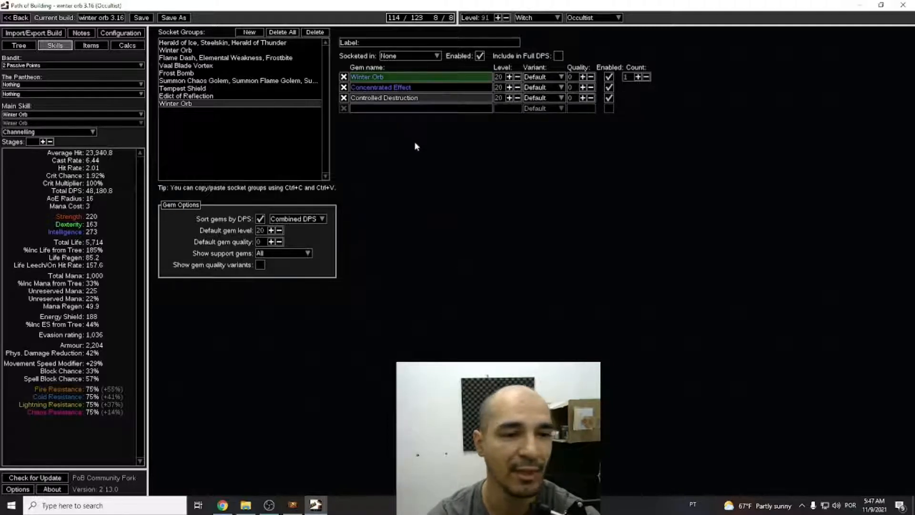
click(344, 98)
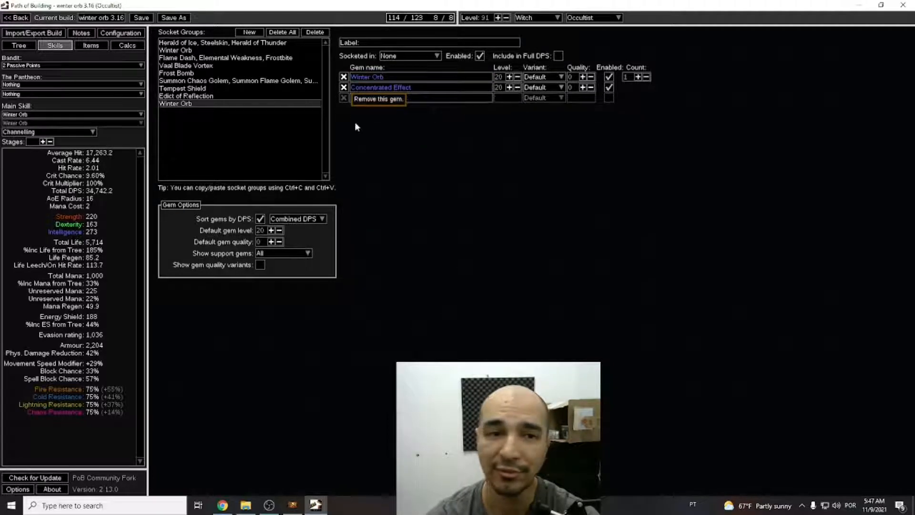
Check the Elemental Overload keystone in the passive tree, and compare the stats by re-adding and removing Controlled Destruction.
click(19, 45)
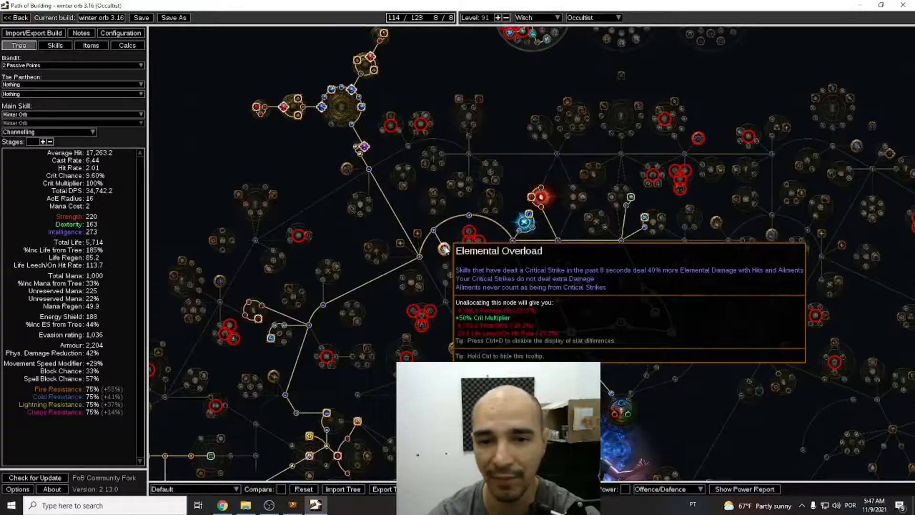
click(56, 46)
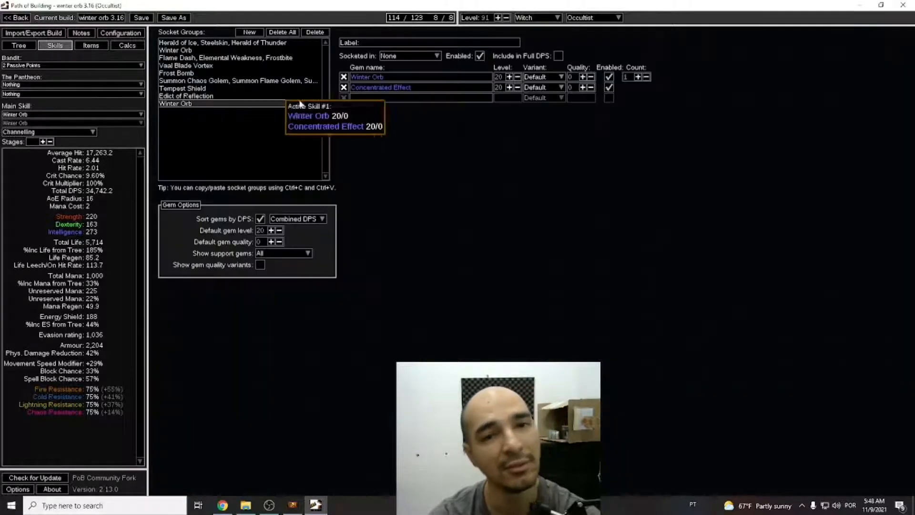
click(618, 152)
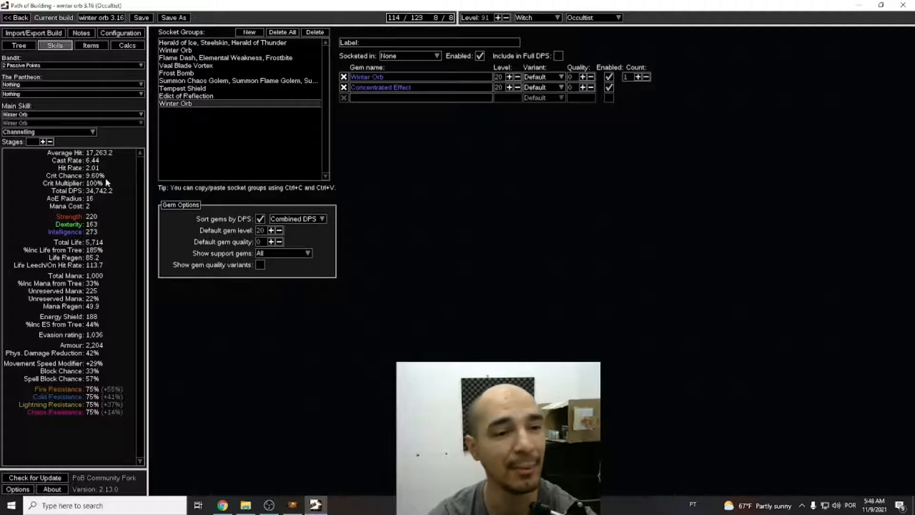
click(394, 99)
click(381, 131)
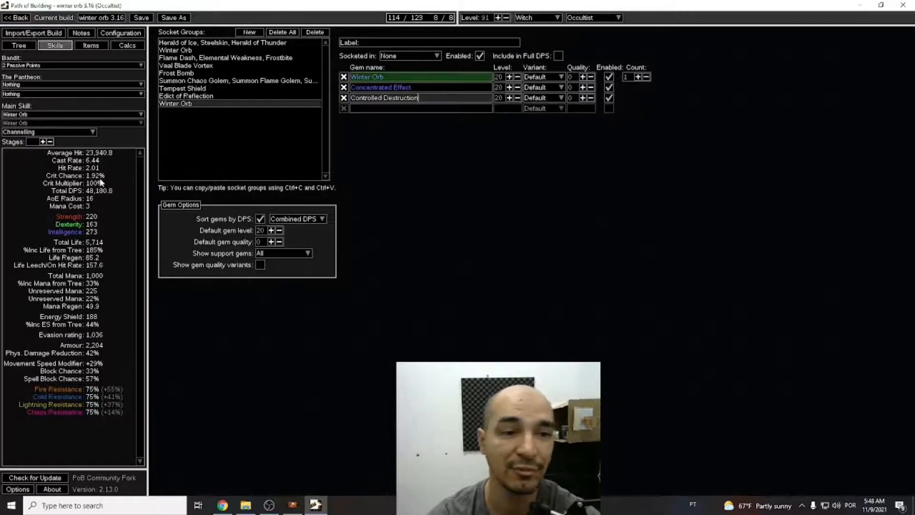
click(343, 97)
Add the Added Cold Damage, Hypothermia and Inspiration support gems to the new Winter Orb group.
click(428, 99)
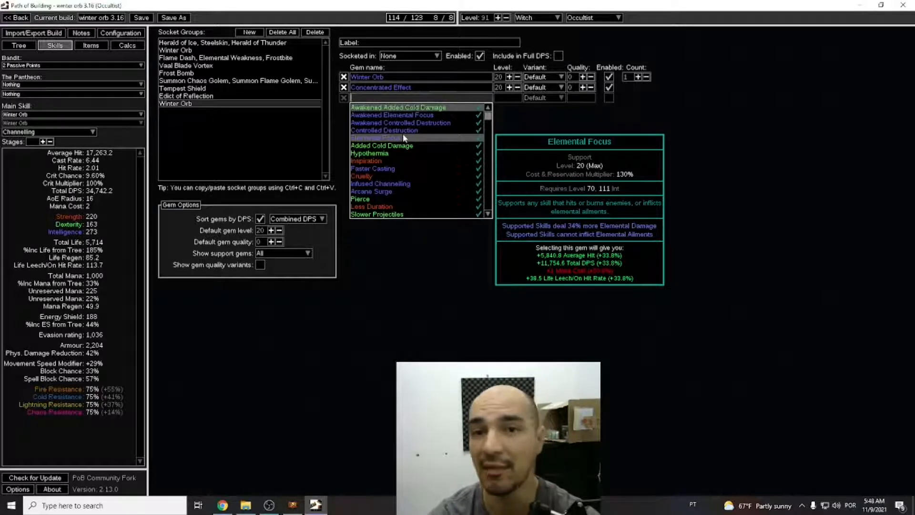
click(403, 145)
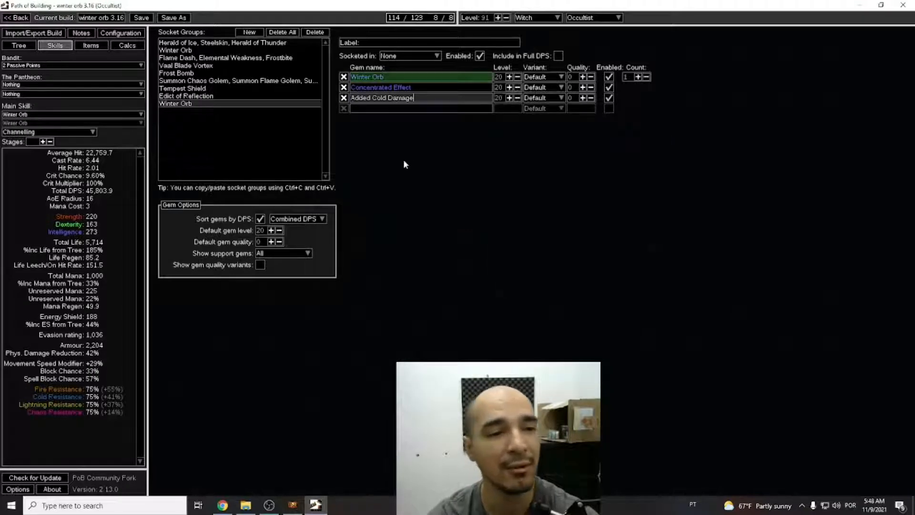
click(370, 109)
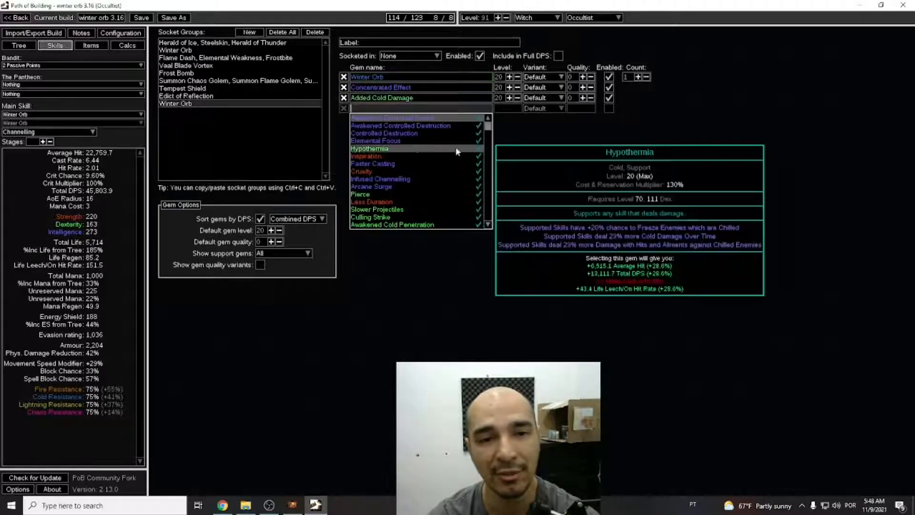
click(404, 148)
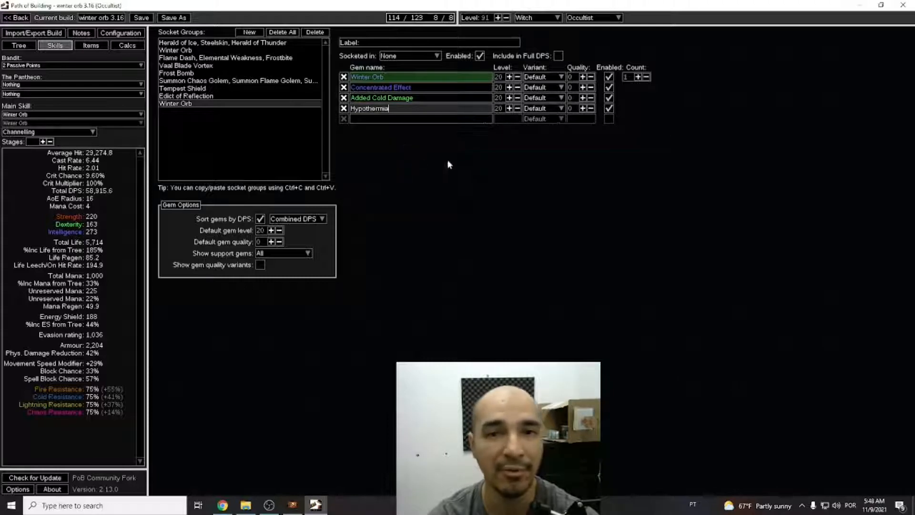
click(397, 119)
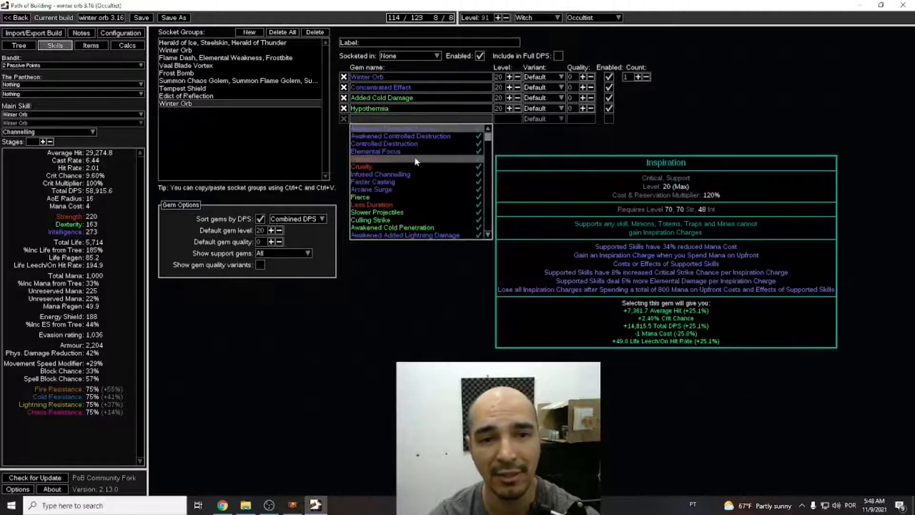
click(432, 159)
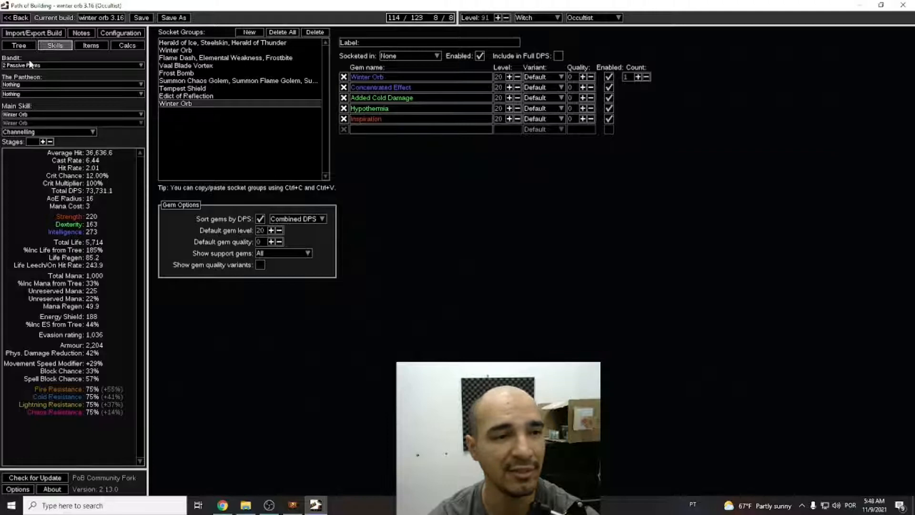
Check the build configuration and passive tree, and add Greater Multiple Projectiles to the new Winter Orb group.
click(120, 33)
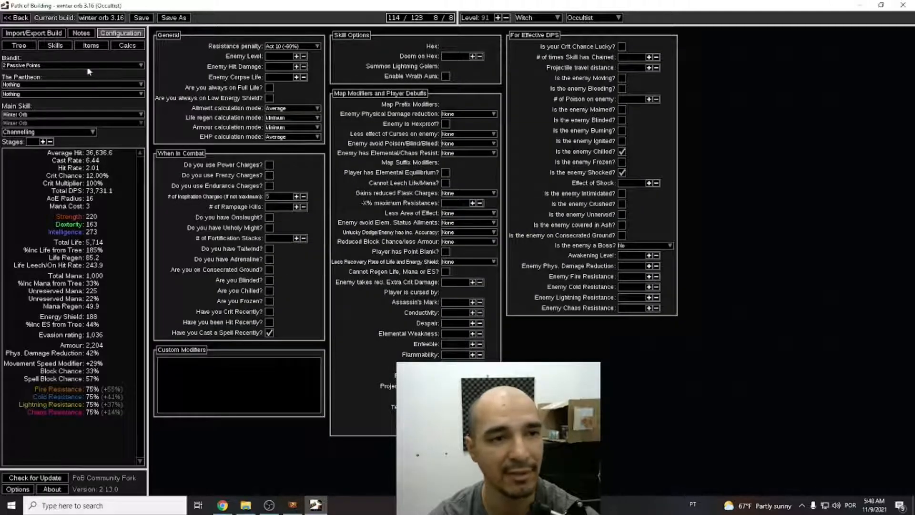
click(22, 44)
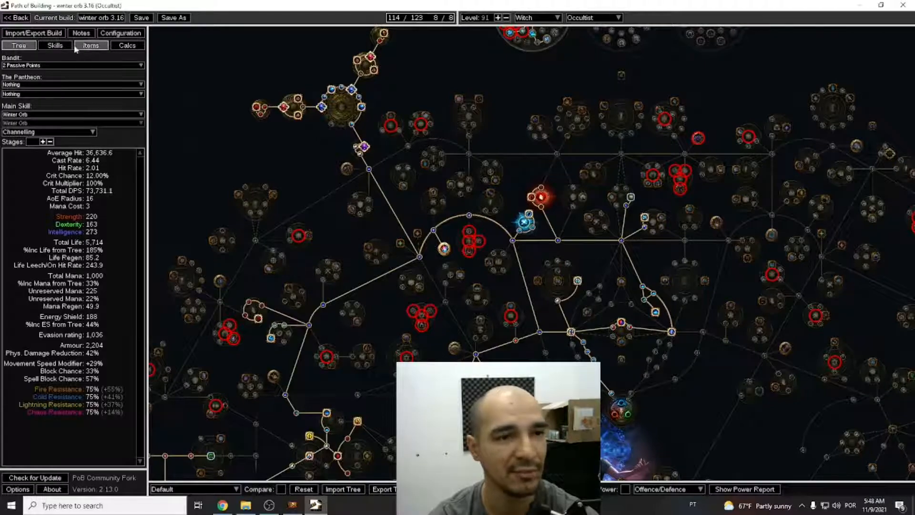
click(55, 45)
click(410, 129)
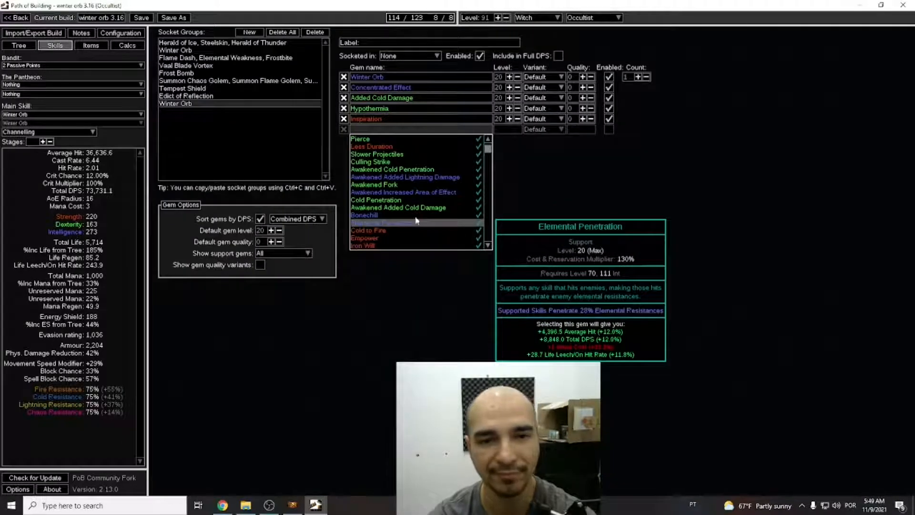
text(grea)
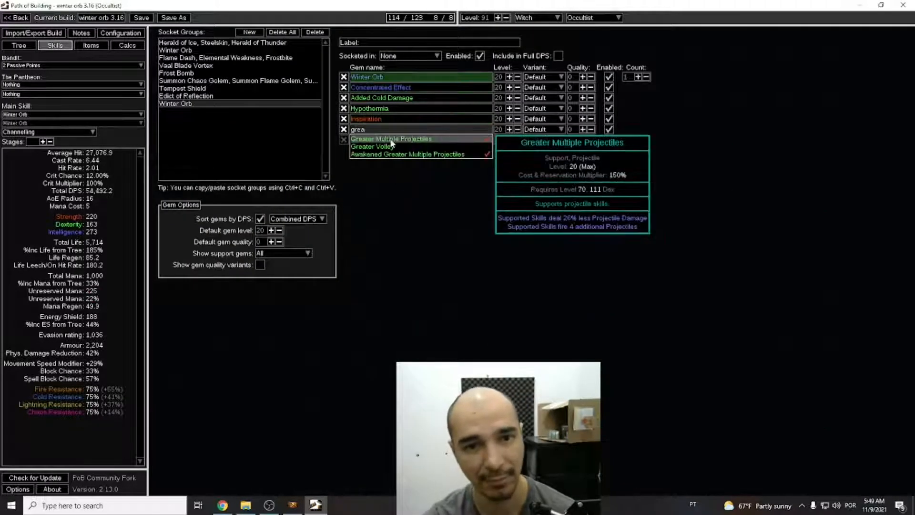
click(391, 139)
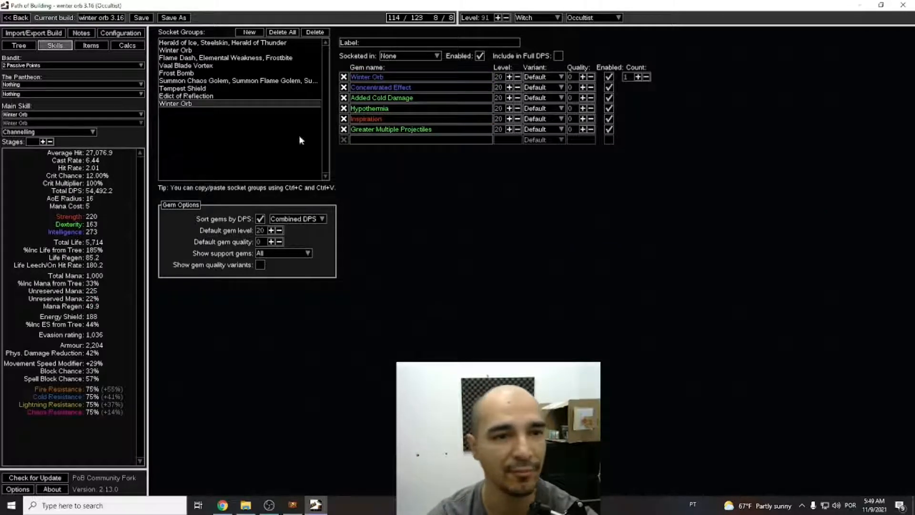
Set the main skill's Winter Orb stages to 10.
click(43, 141)
click(43, 141)
click(42, 141)
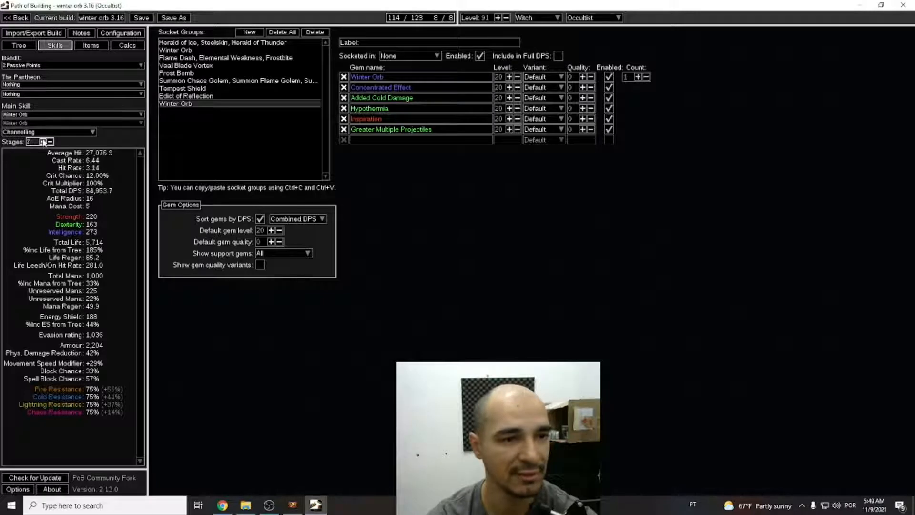
click(42, 141)
click(43, 141)
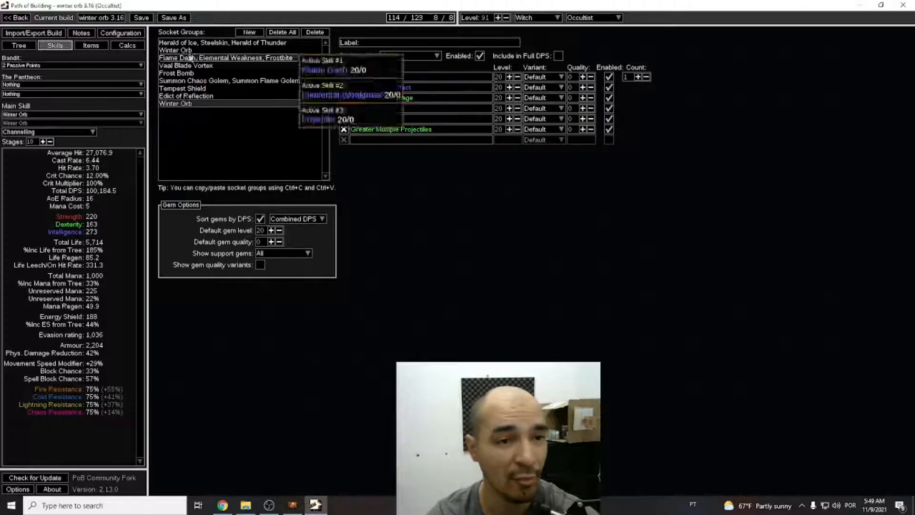
Check the socket groups available in the calculations and delete the newly made duplicate Winter Orb group.
click(126, 45)
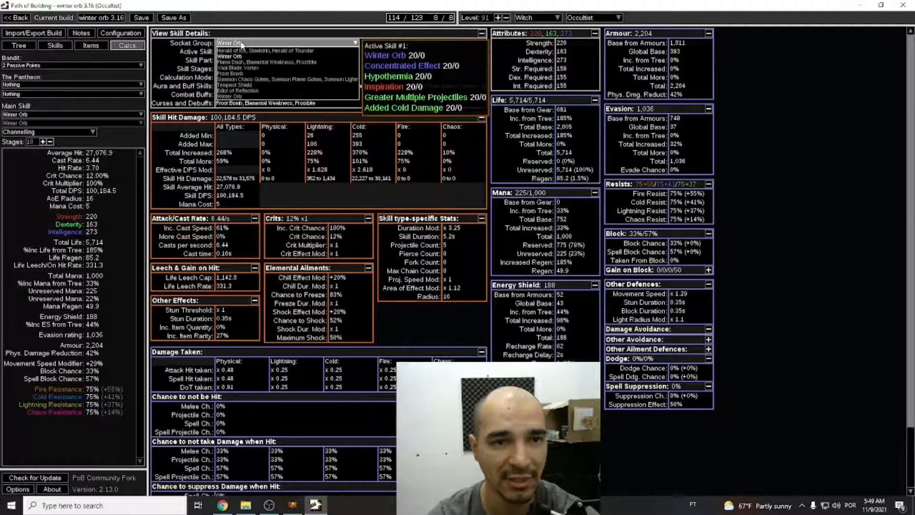
click(55, 46)
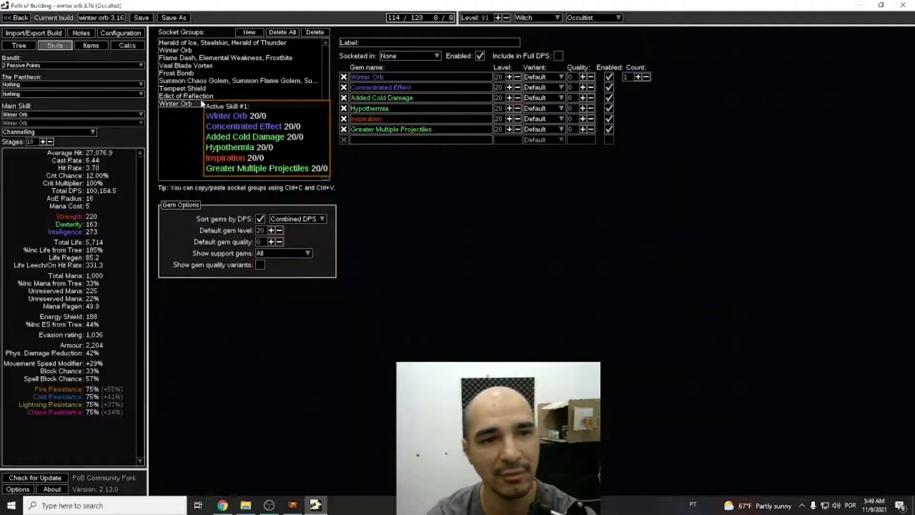
key(Delete)
key(Return)
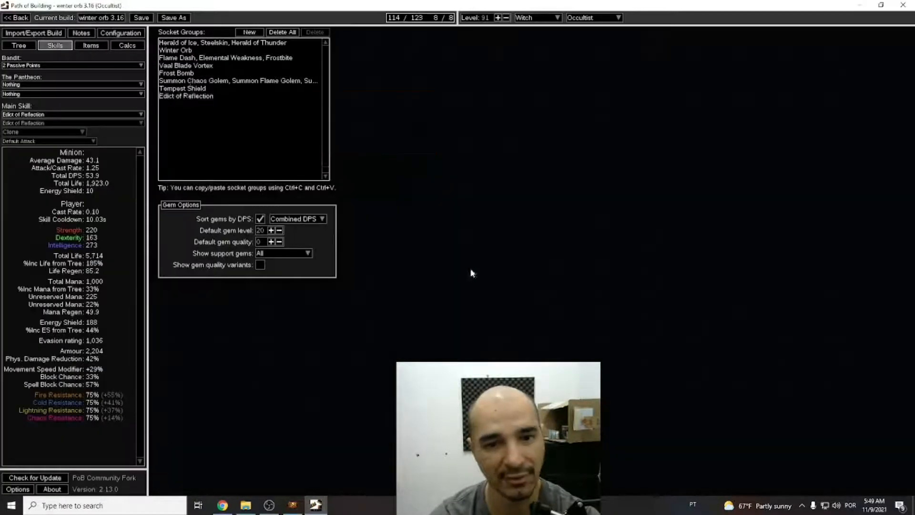
View the detailed calculations for the Winter Orb socket group and examine its buffs, curses and debuffs.
click(127, 45)
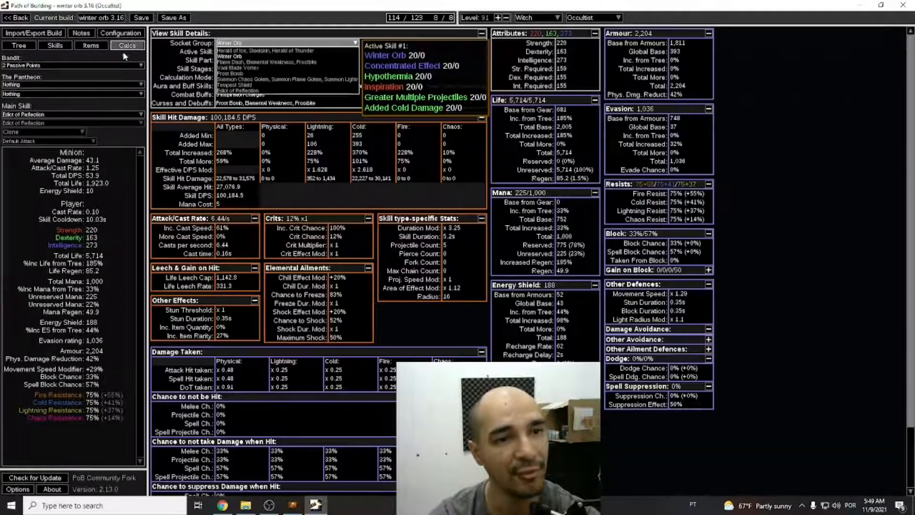
click(238, 57)
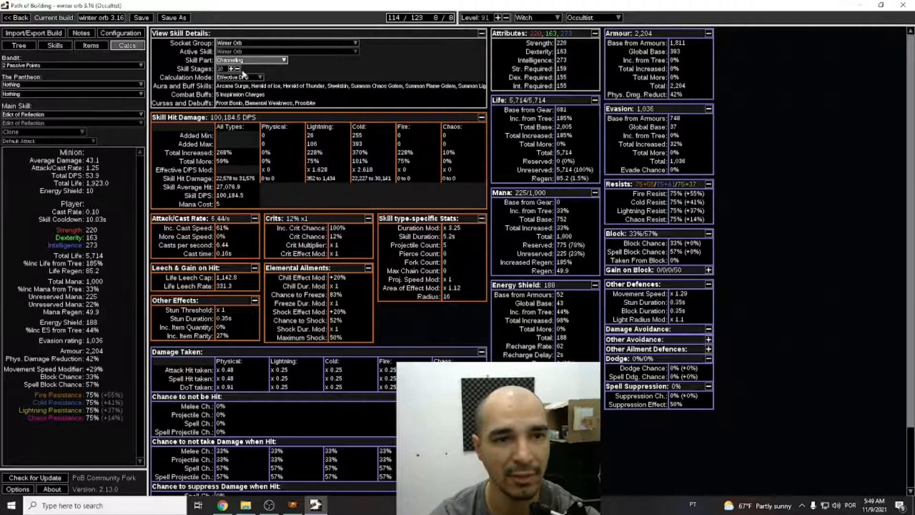
mouse_move(320, 90)
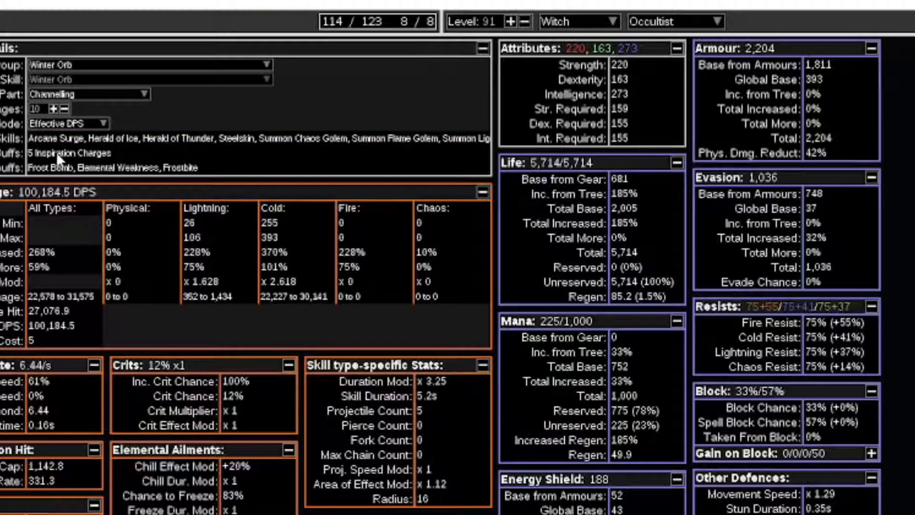
Examine the Winter Orb combat buffs, hit damage, damage taken, hit avoidance and effective health pool in the calculations.
mouse_move(58, 173)
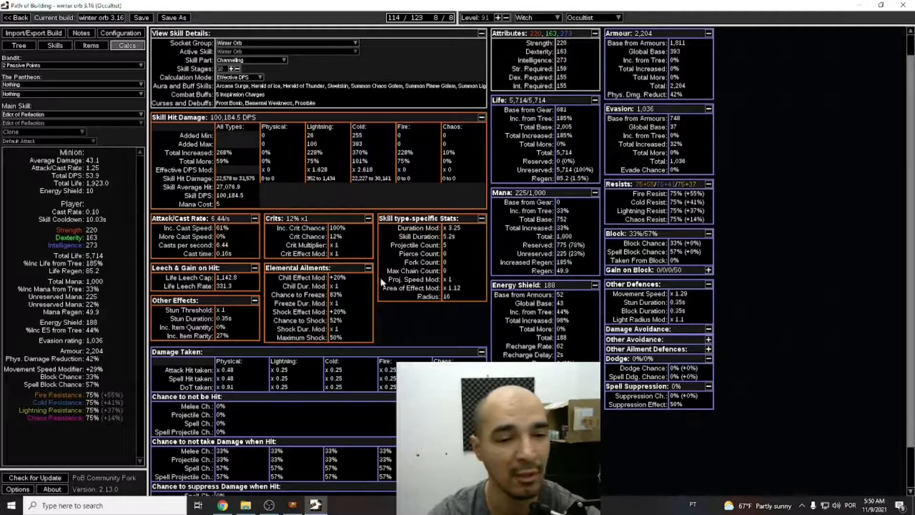
scroll(381, 282, down, 3)
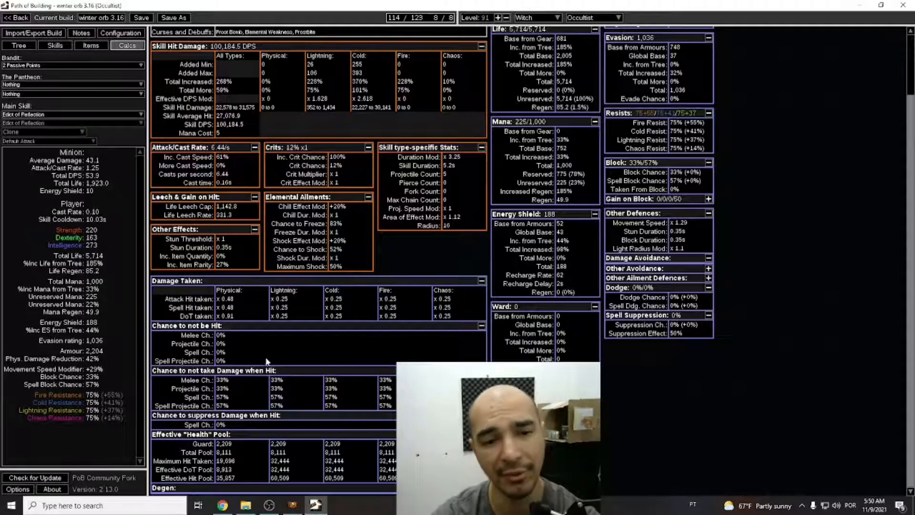
mouse_move(258, 125)
scroll(292, 185, up, 3)
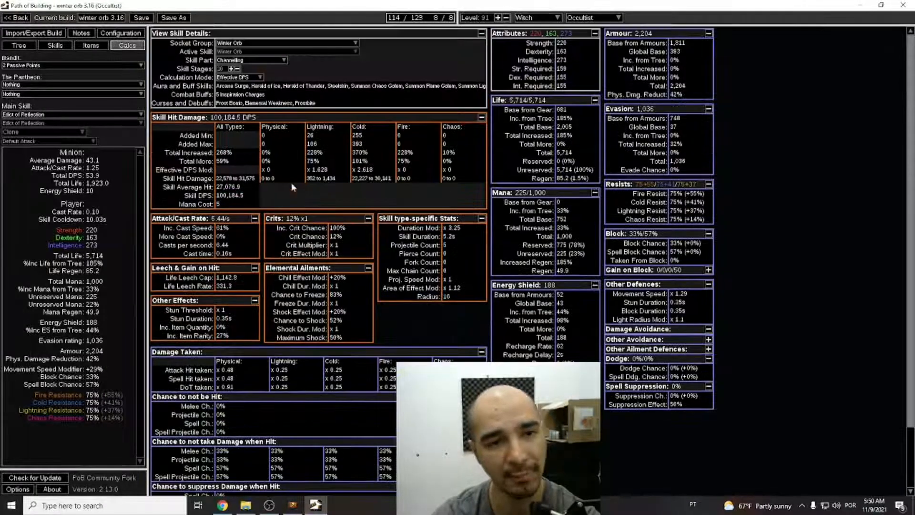
scroll(246, 335, down, 3)
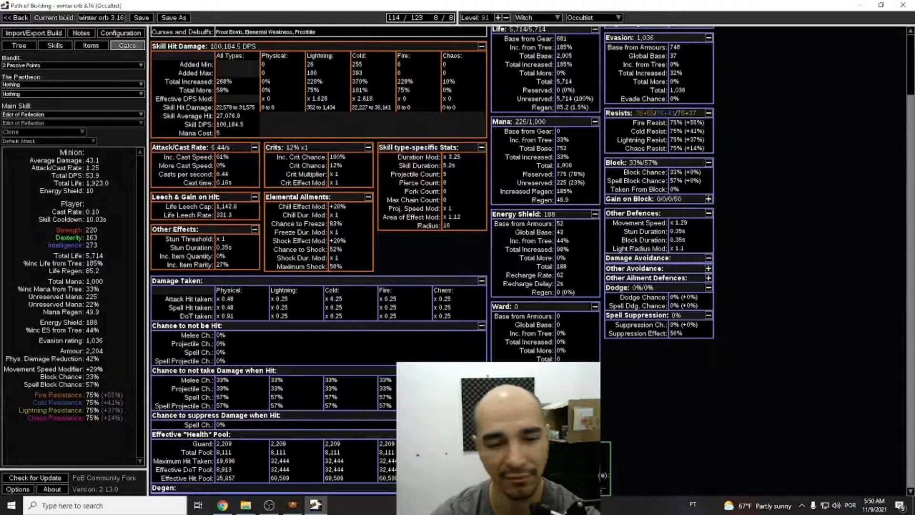
mouse_move(234, 478)
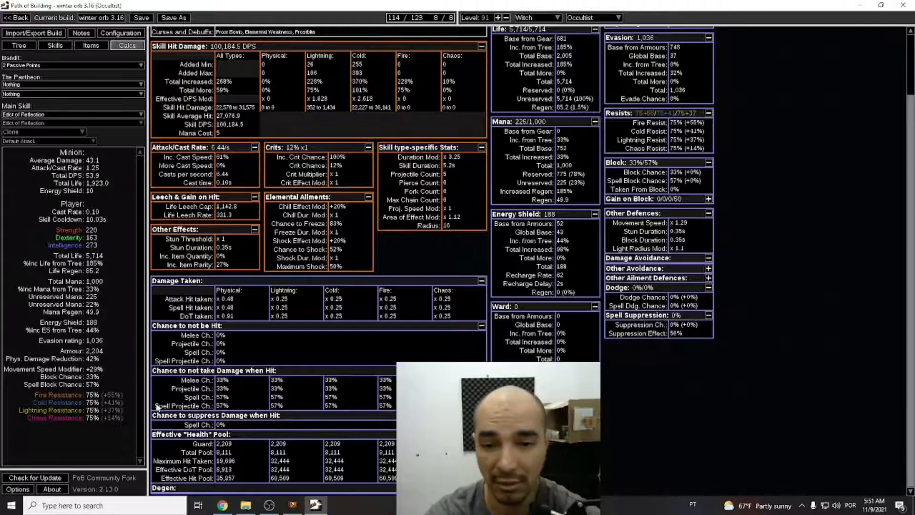
scroll(333, 334, up, 3)
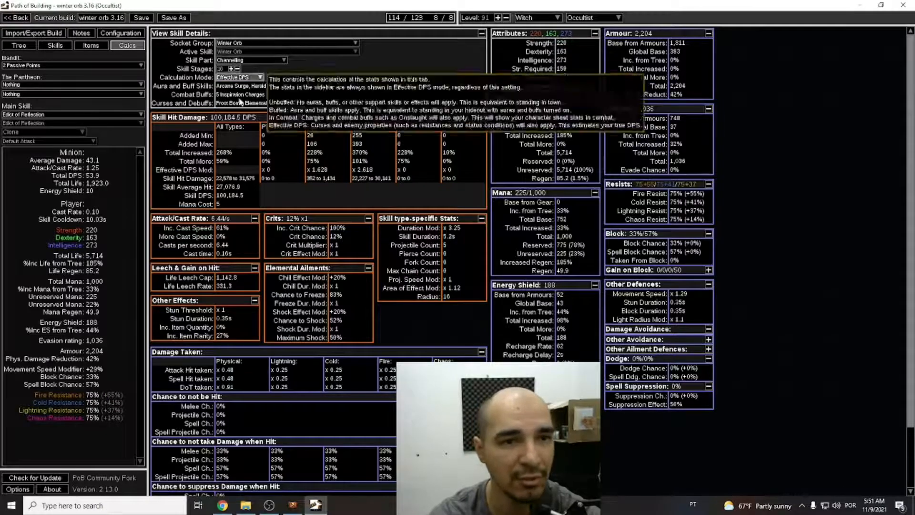
Save the winter orb 3.16 build and open the kitava's herald 3.16 build from the build list.
click(138, 19)
click(17, 17)
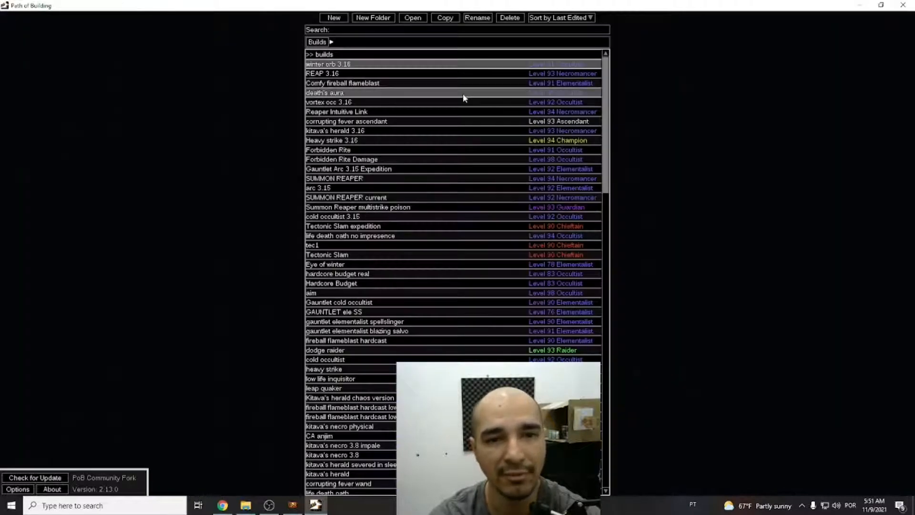
double_click(362, 131)
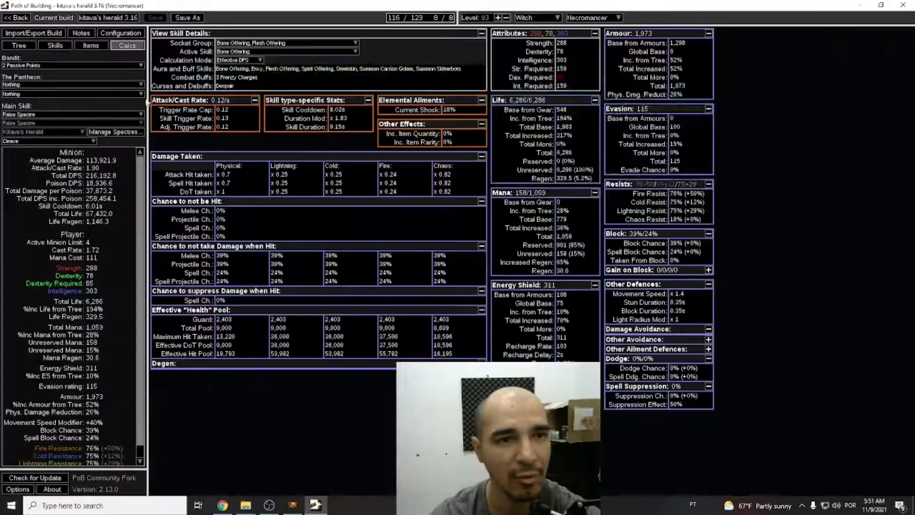
View the calculations for the Raise Spectre socket group and check the available spectres in the Spectre Library without changing it.
click(263, 44)
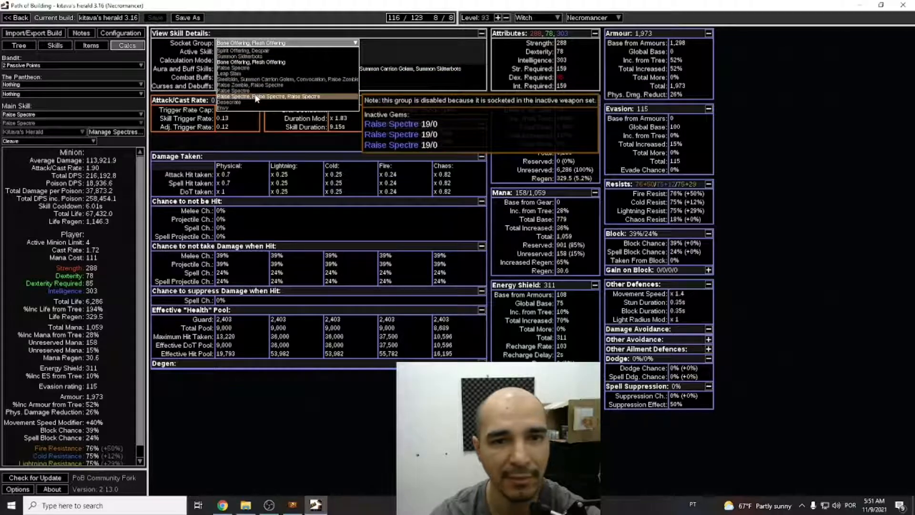
click(251, 69)
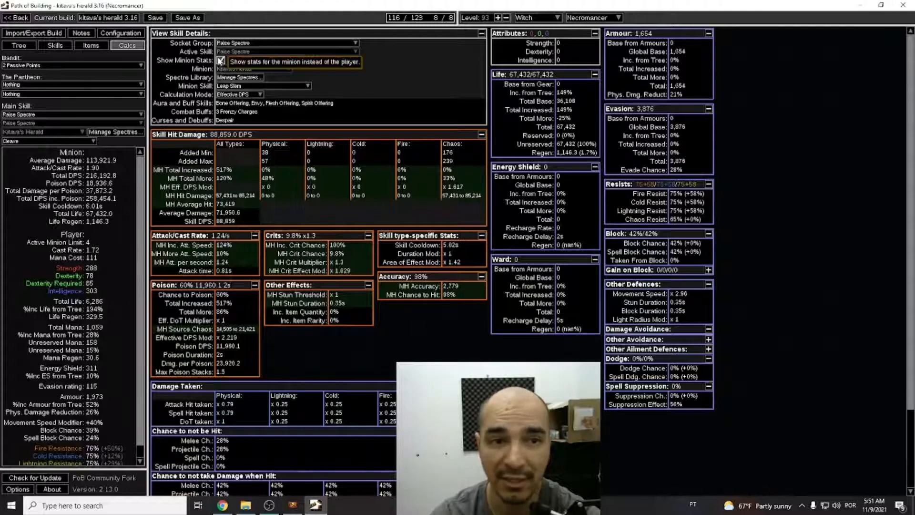
click(244, 78)
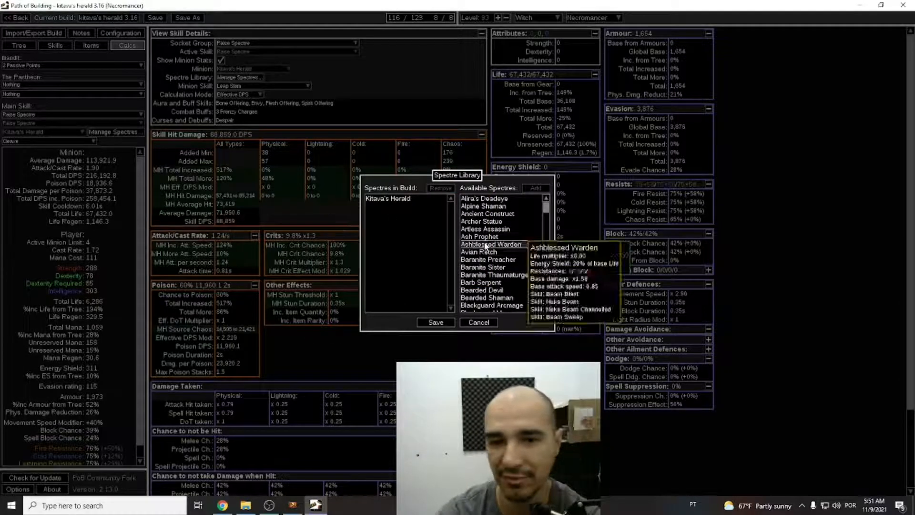
click(475, 323)
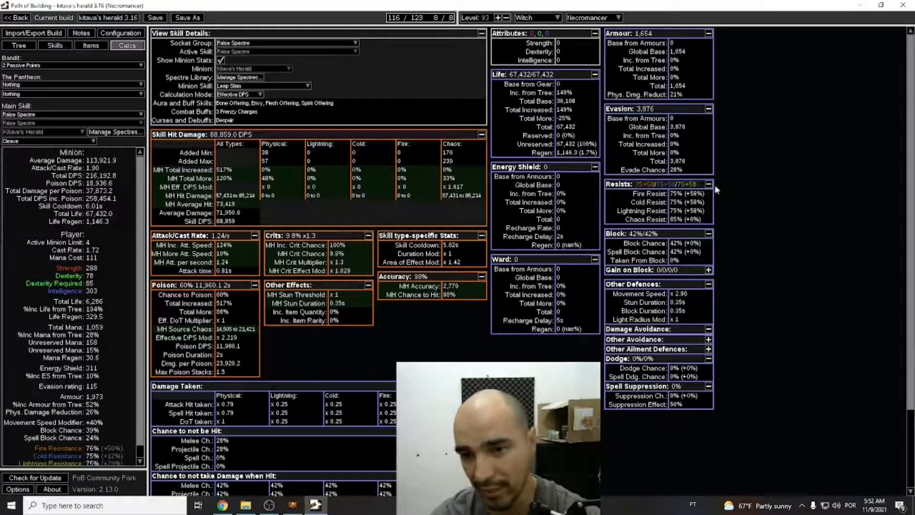
Examine the spectre's resistances, damage taken, hit avoidance, effective health pool and degen calculations.
scroll(410, 356, down, 3)
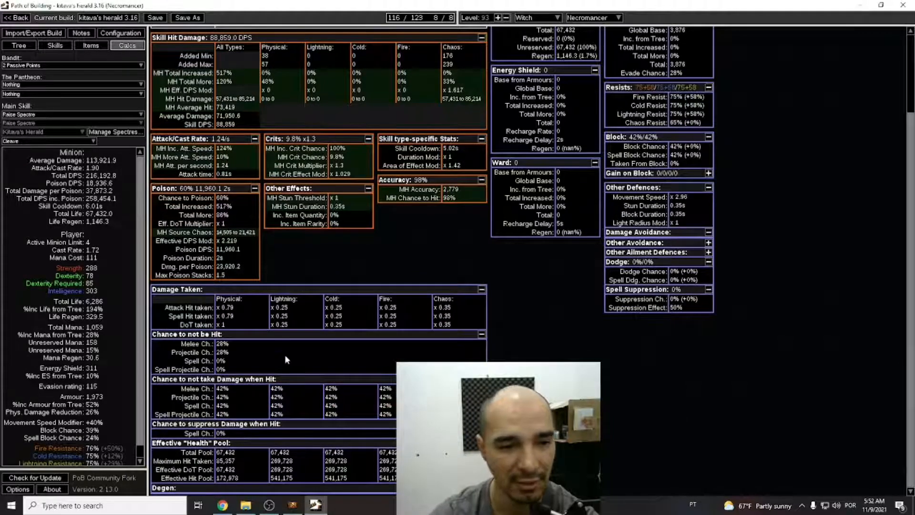
mouse_move(234, 480)
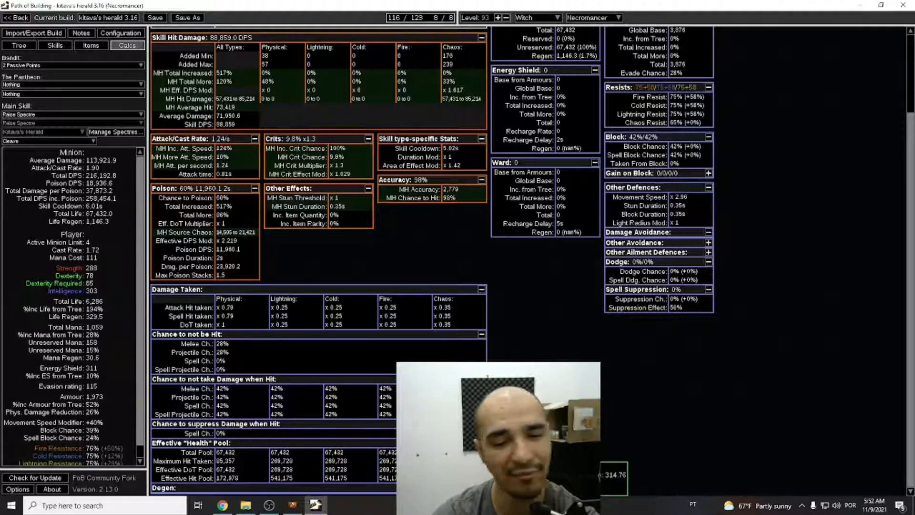
scroll(318, 262, up, 2)
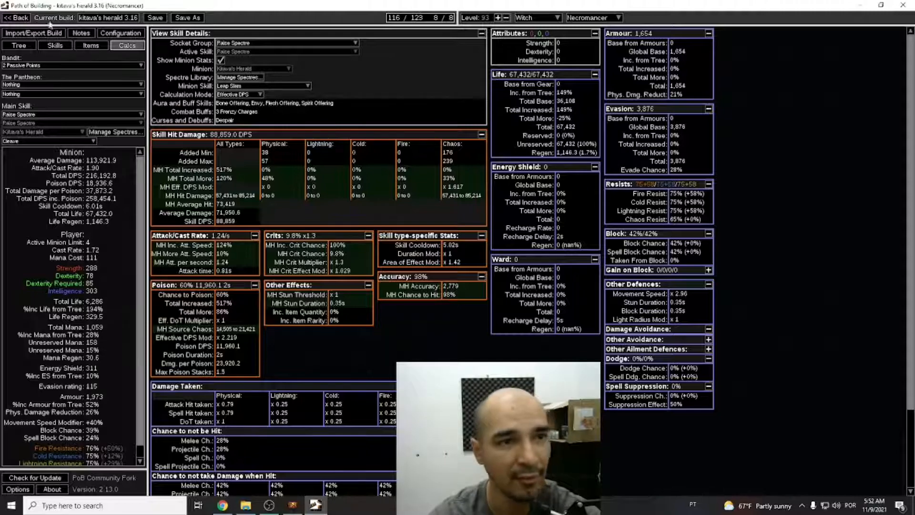
Leave the kitava's herald 3.16 build without saving its changes and reopen the winter orb 3.16 build.
click(19, 18)
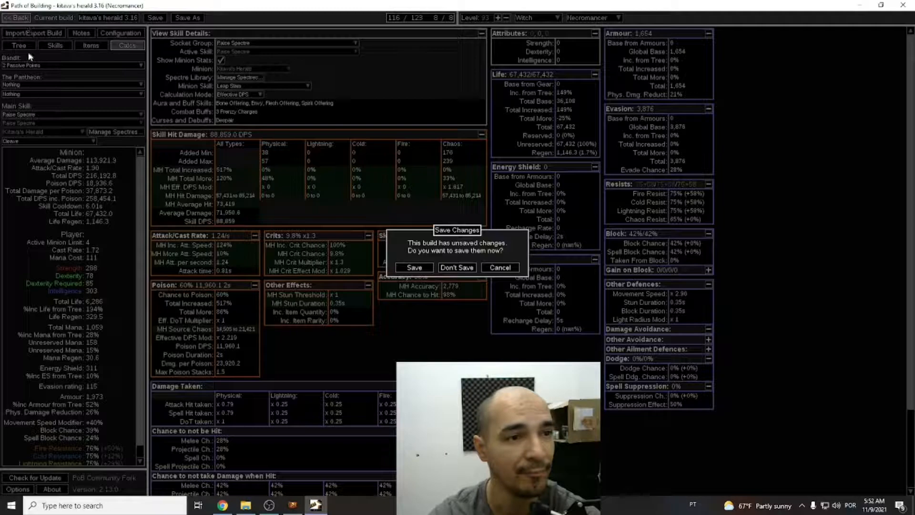
click(453, 270)
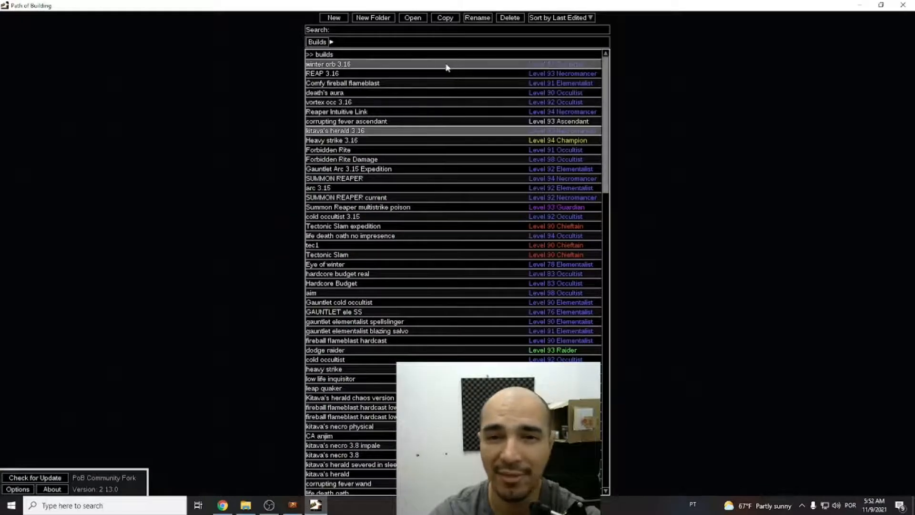
double_click(397, 66)
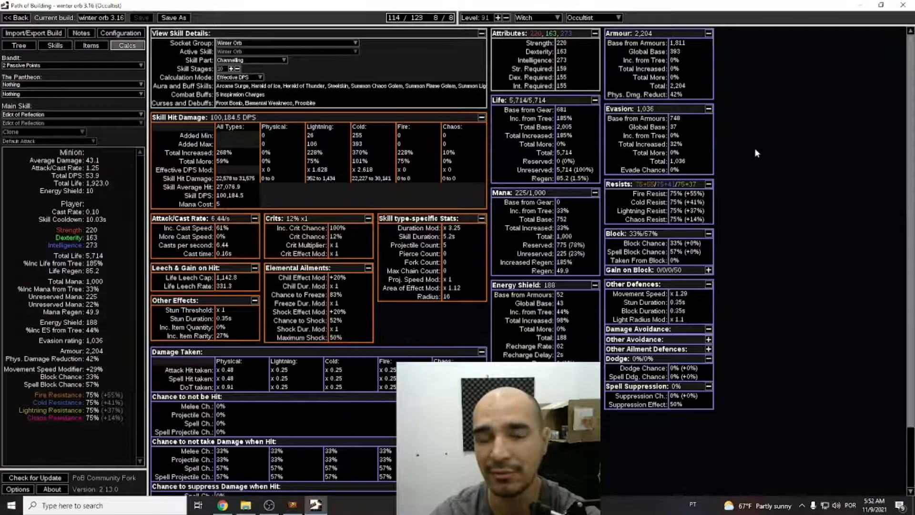